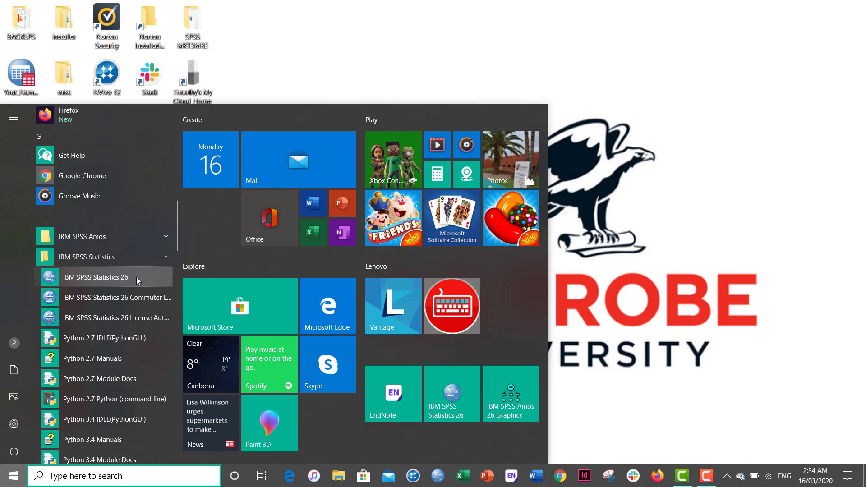
# Launch IBM SPSS Statistics 26 and dismiss its welcome window to reach the empty Data Editor
pyautogui.click(136, 277)
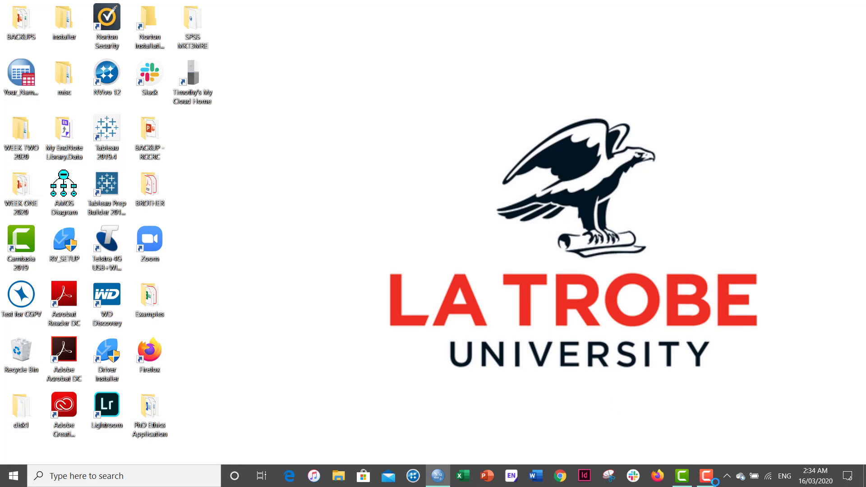
pyautogui.moveTo(715, 482)
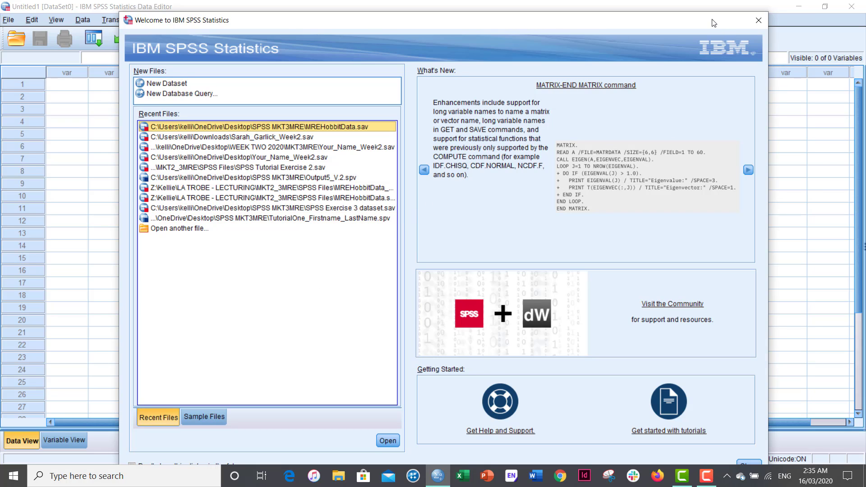
pyautogui.click(758, 21)
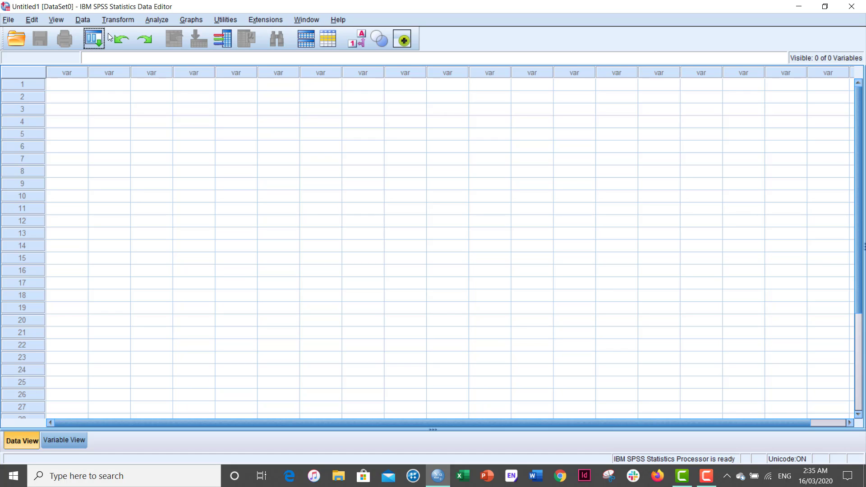
# Review the file, edit, view, data and transform commands available for the empty dataset
pyautogui.click(9, 20)
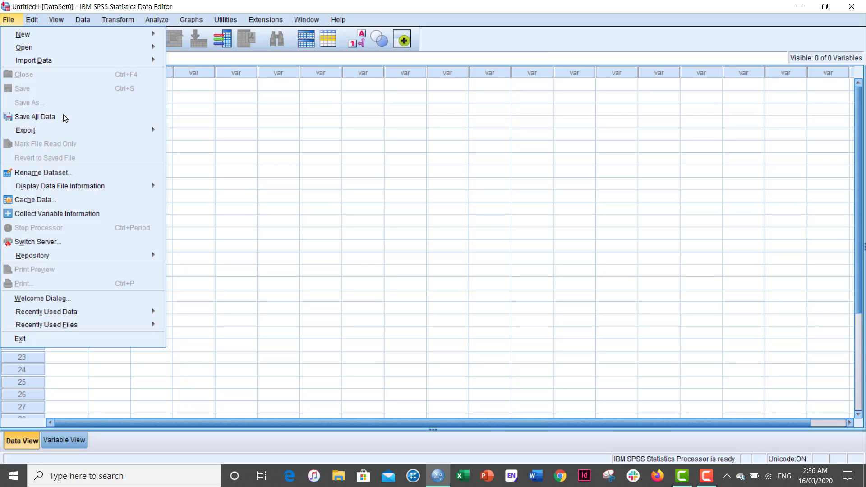
pyautogui.moveTo(70, 131)
pyautogui.moveTo(34, 20)
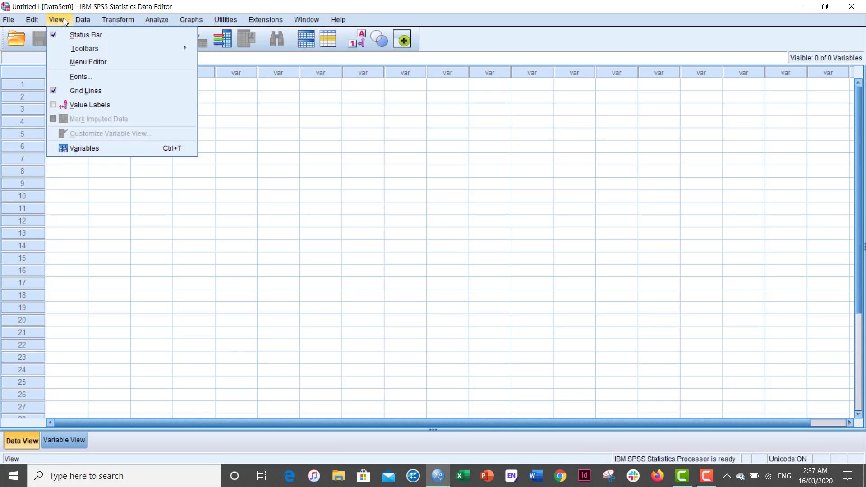
pyautogui.moveTo(85, 22)
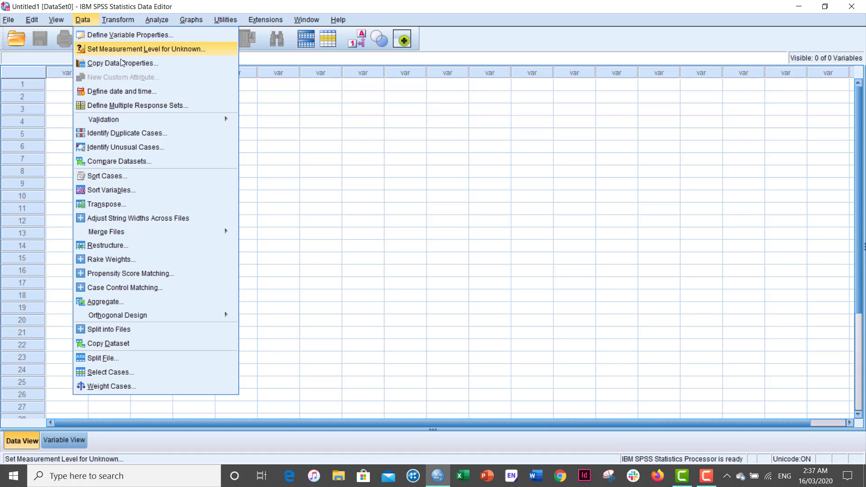
pyautogui.moveTo(125, 119)
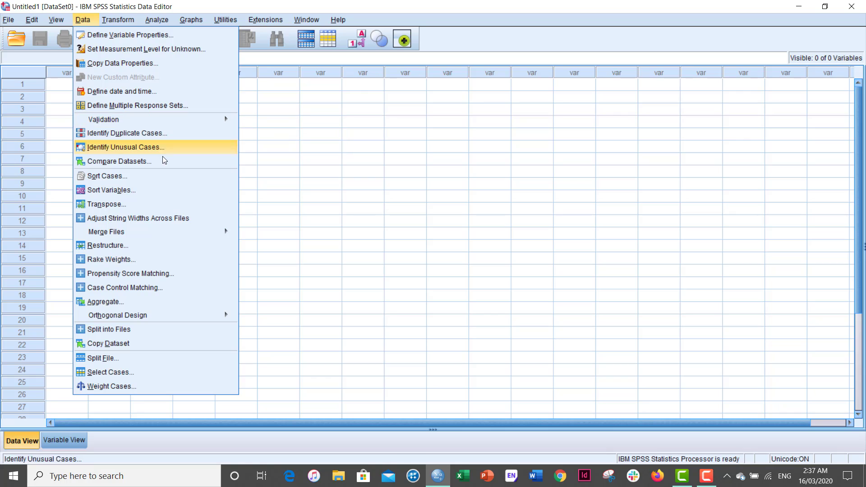
pyautogui.moveTo(153, 232)
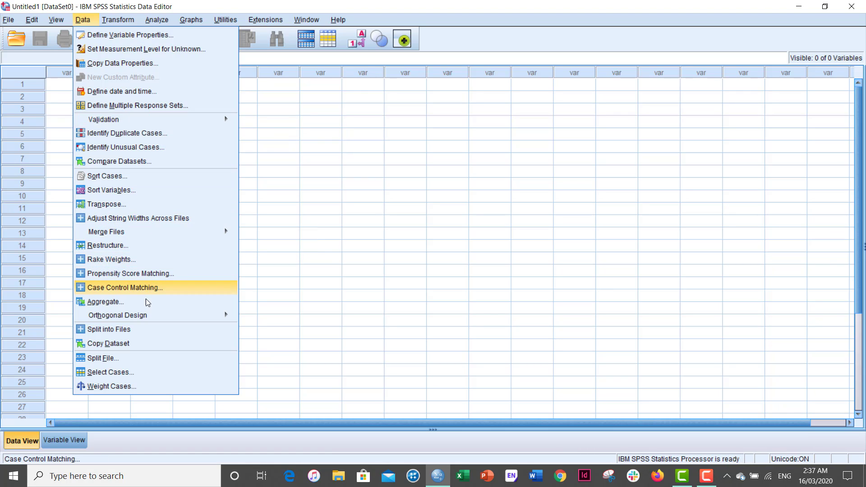
pyautogui.moveTo(147, 315)
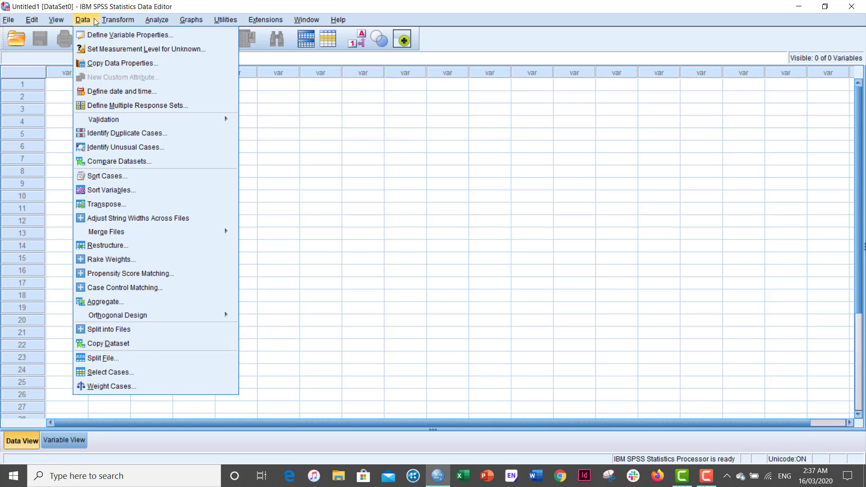
pyautogui.moveTo(115, 21)
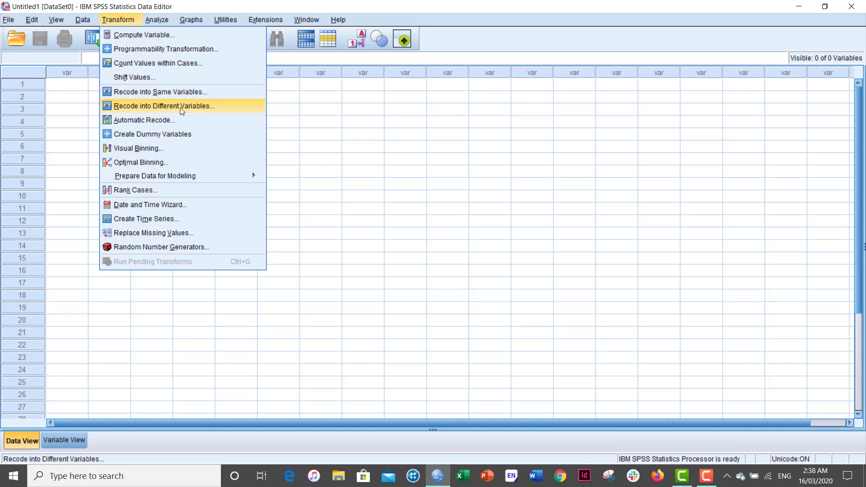
pyautogui.moveTo(182, 180)
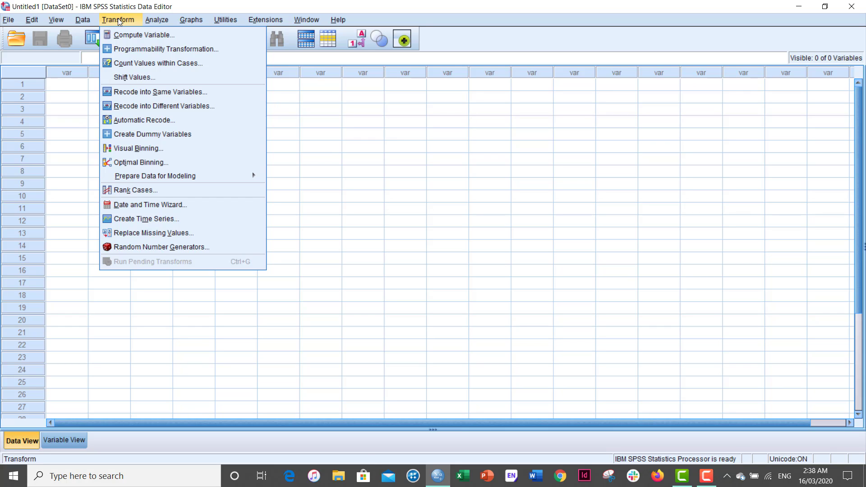
# Examine the available analysis procedures, including descriptive statistics, compare means, correlation, forecasting and multiple imputation, and look at the graph commands
pyautogui.moveTo(150, 20)
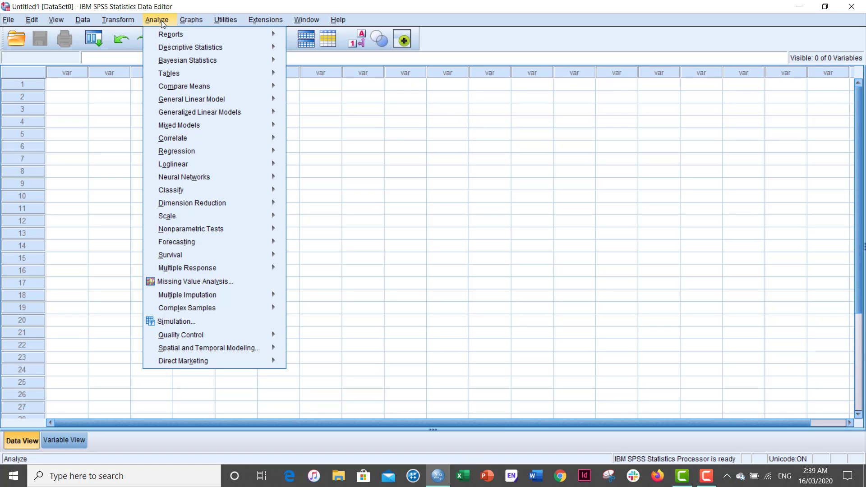
pyautogui.moveTo(183, 34)
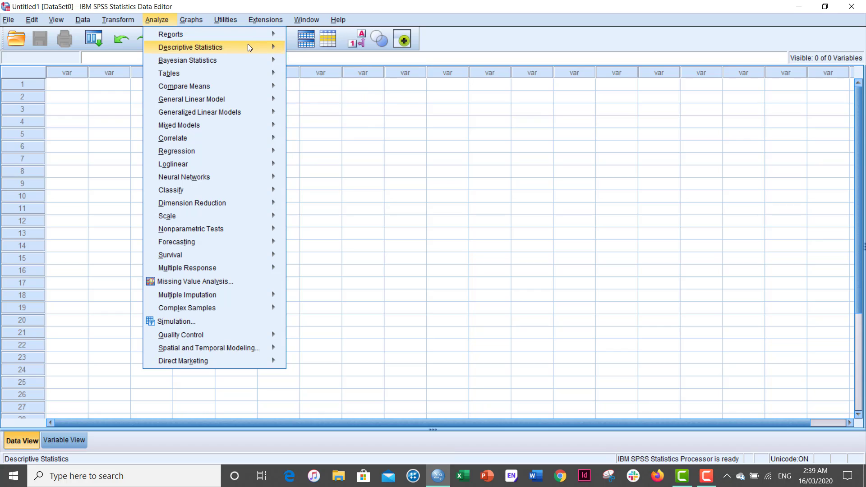
pyautogui.moveTo(248, 45)
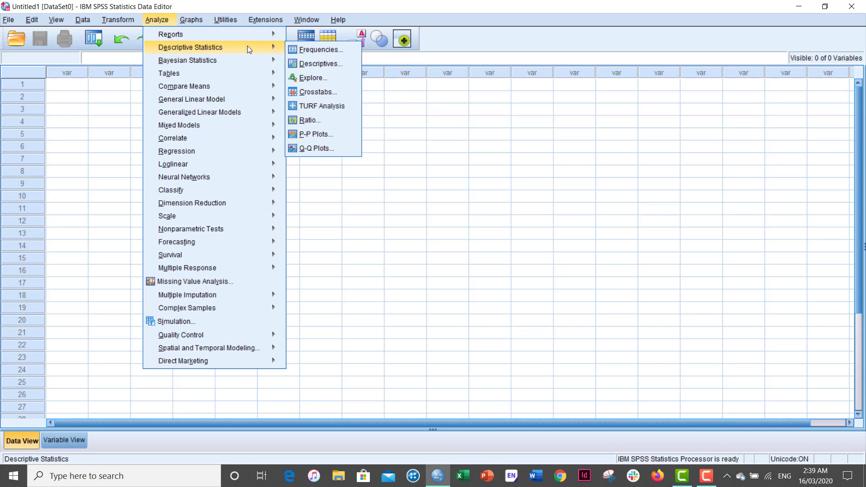
pyautogui.moveTo(246, 60)
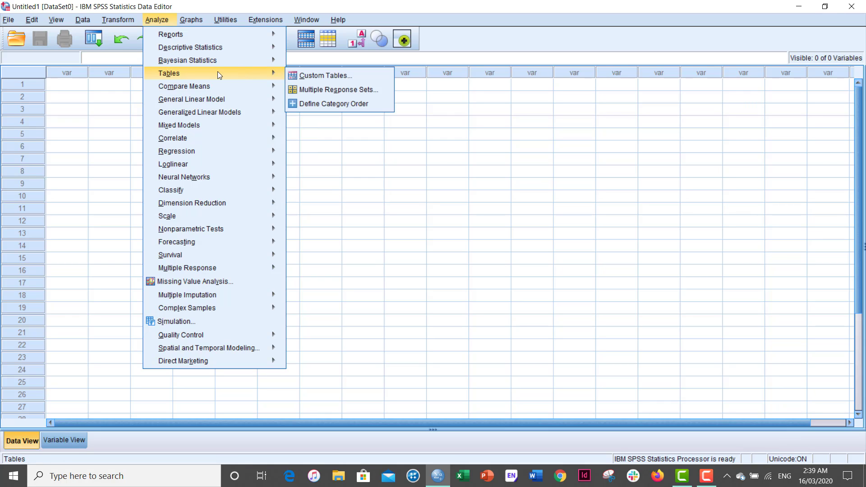
pyautogui.moveTo(223, 82)
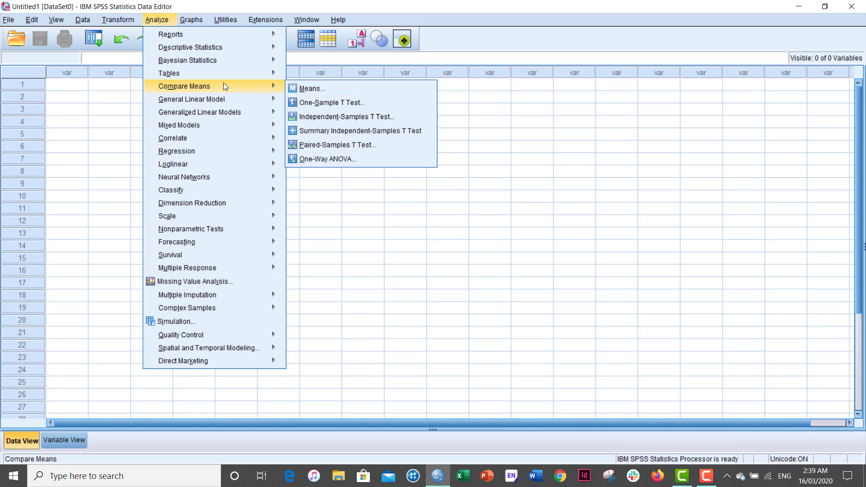
pyautogui.moveTo(227, 98)
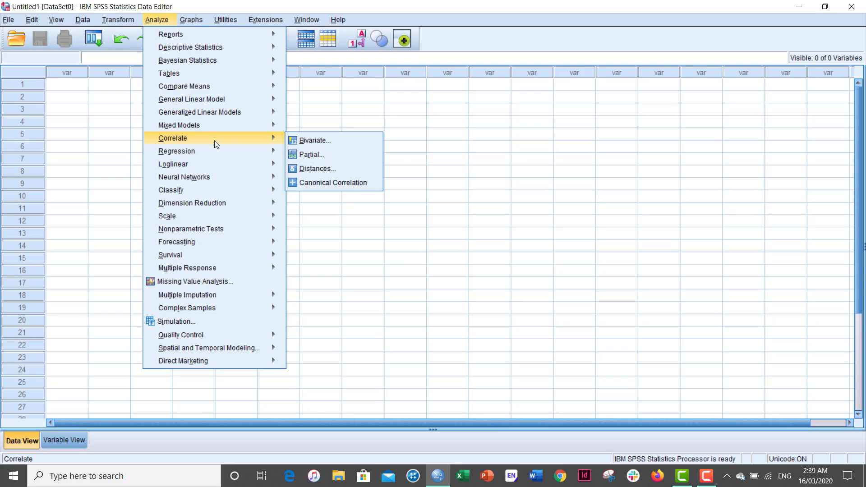
pyautogui.moveTo(228, 151)
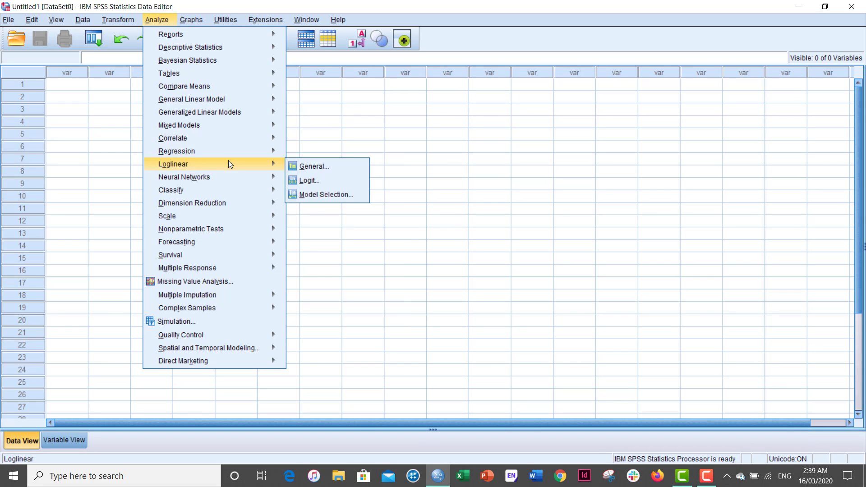
pyautogui.moveTo(229, 176)
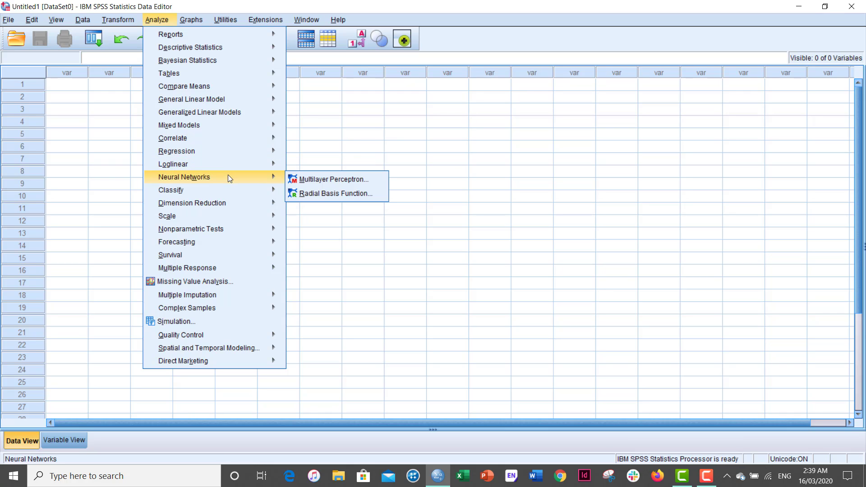
pyautogui.moveTo(229, 192)
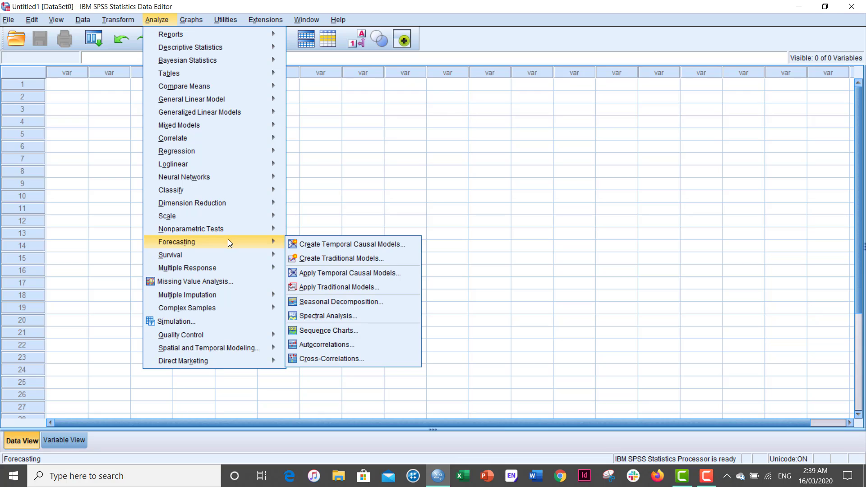
pyautogui.moveTo(225, 254)
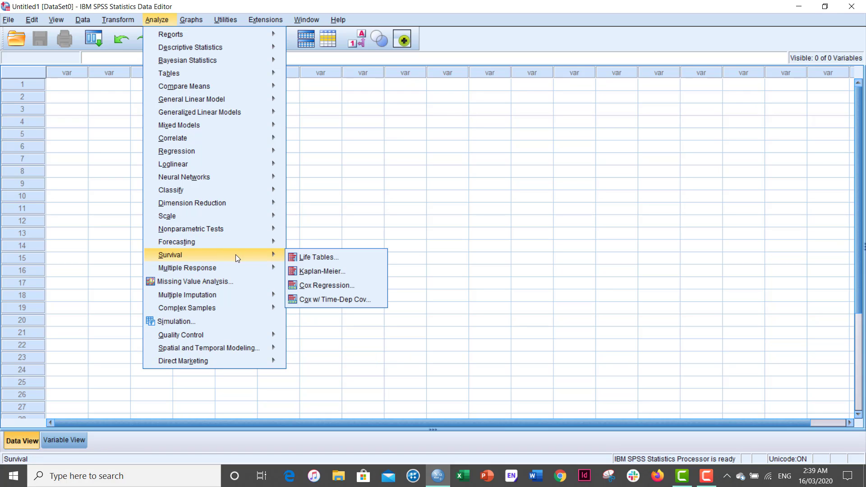
pyautogui.moveTo(235, 268)
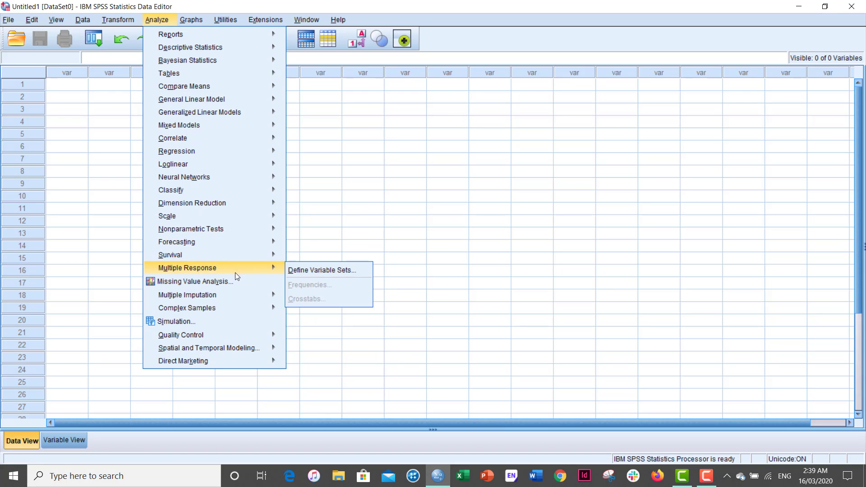
pyautogui.moveTo(235, 293)
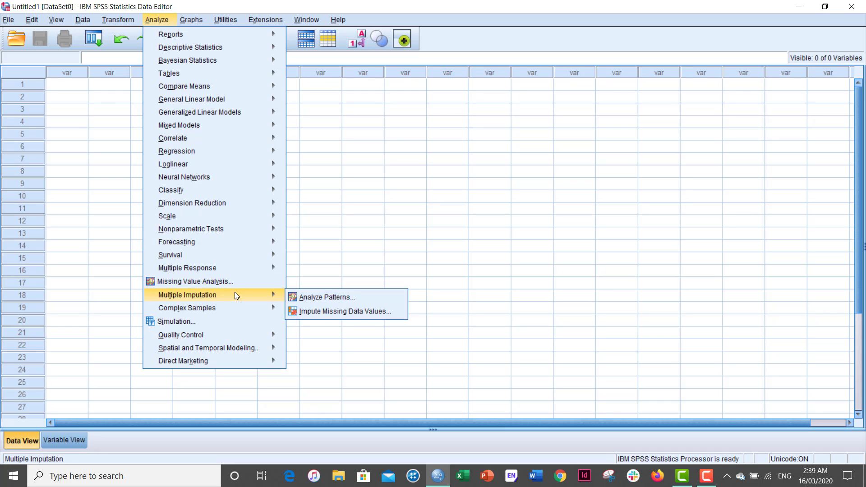
pyautogui.moveTo(235, 309)
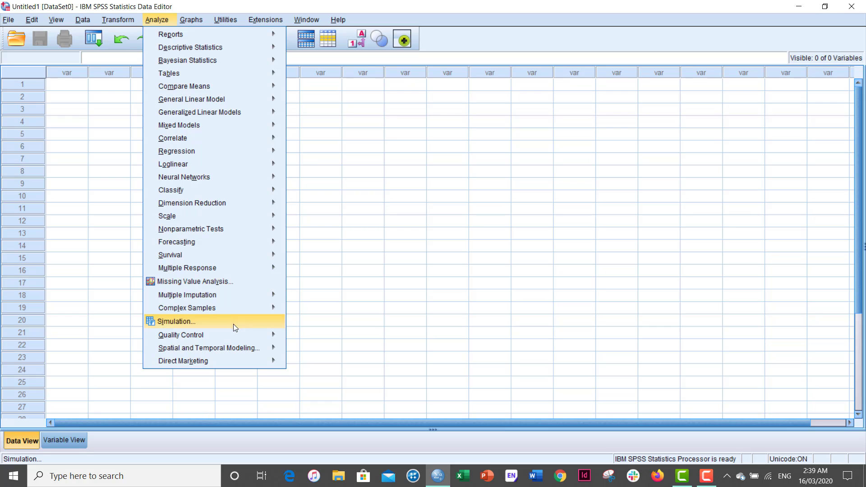
pyautogui.moveTo(234, 335)
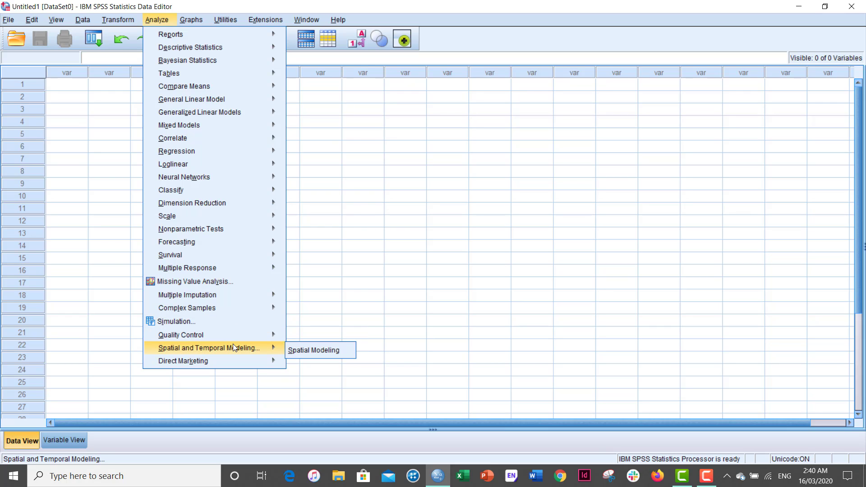
pyautogui.moveTo(233, 361)
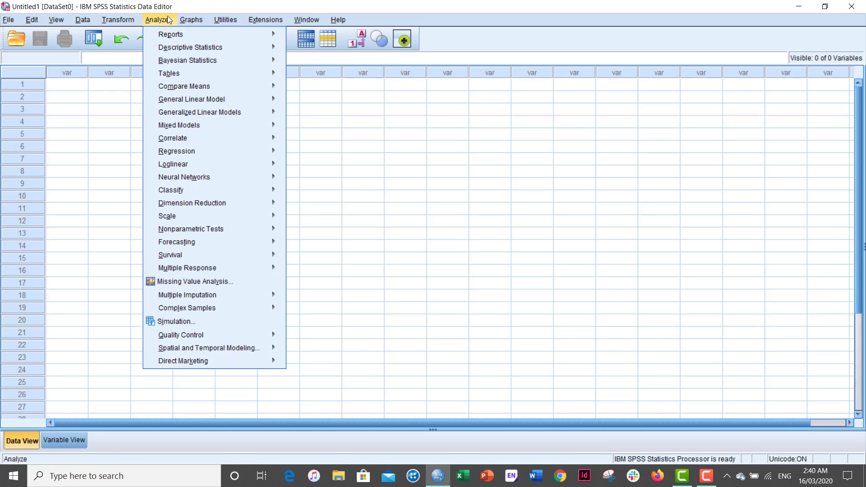
pyautogui.moveTo(196, 15)
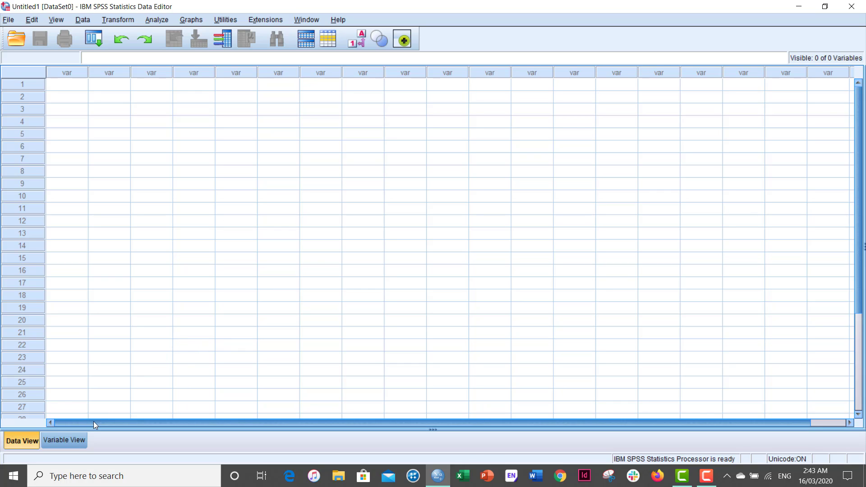
# Compare the empty Variable View with the Data View, finishing in Data View
pyautogui.click(72, 441)
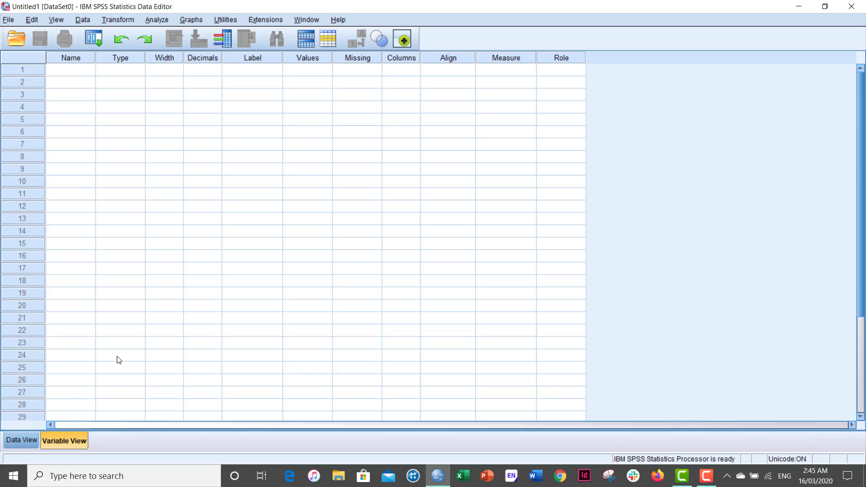
pyautogui.click(26, 441)
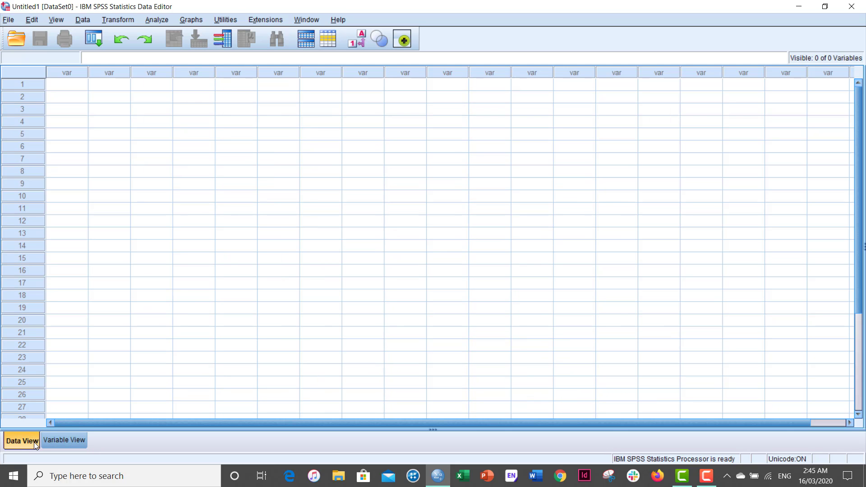
pyautogui.click(69, 442)
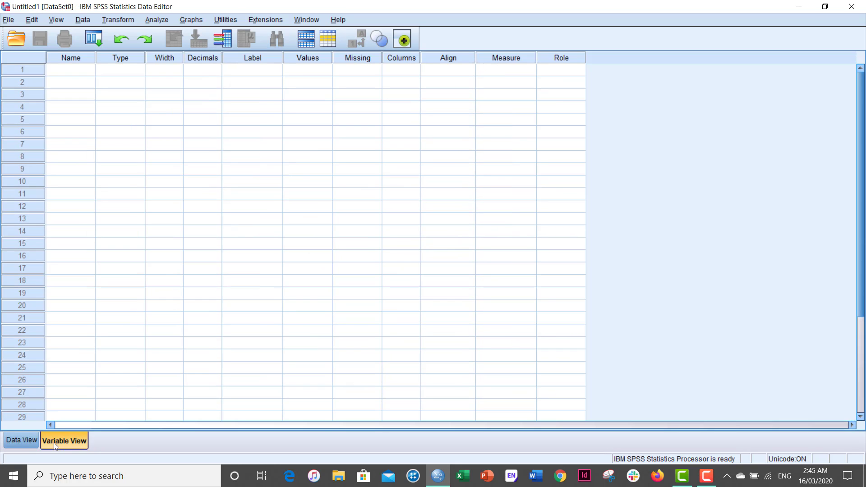
pyautogui.click(17, 442)
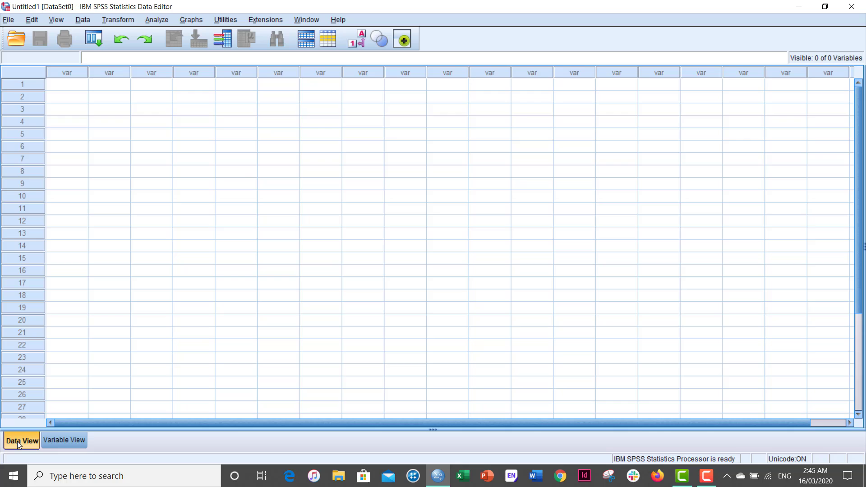
# Open the MREHobbitData.sav dataset from the SPSS MKT3MRE folder
pyautogui.click(9, 20)
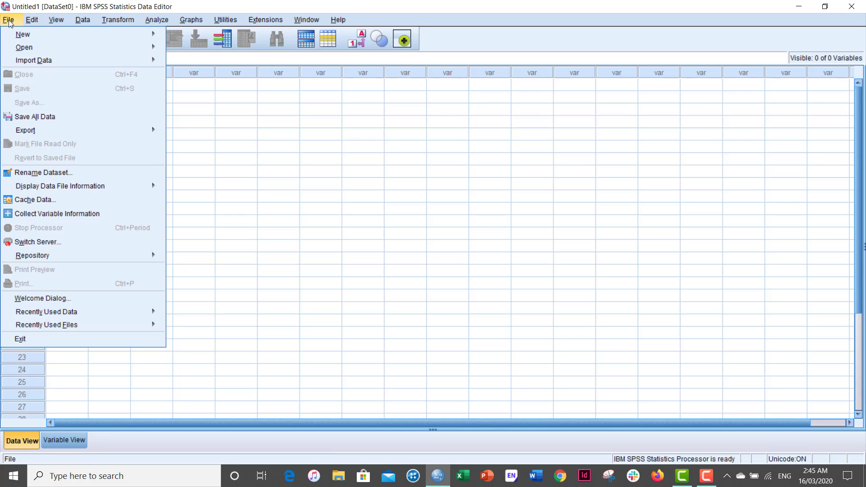
pyautogui.moveTo(25, 50)
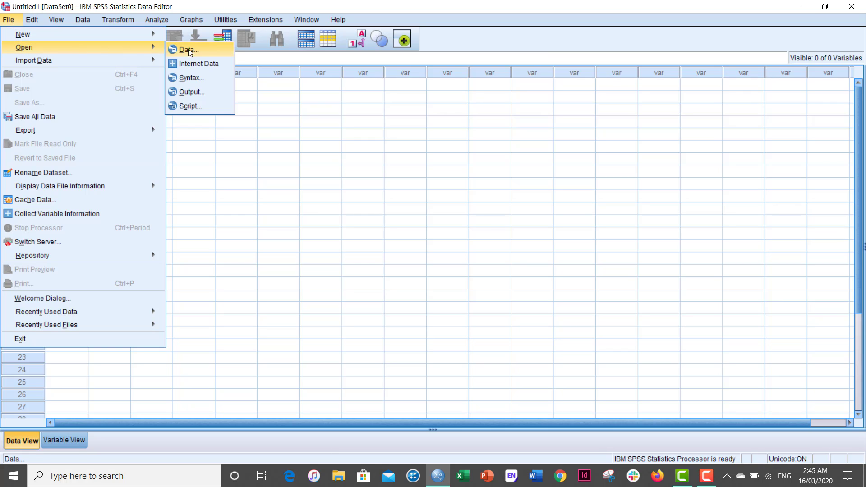
pyautogui.click(212, 49)
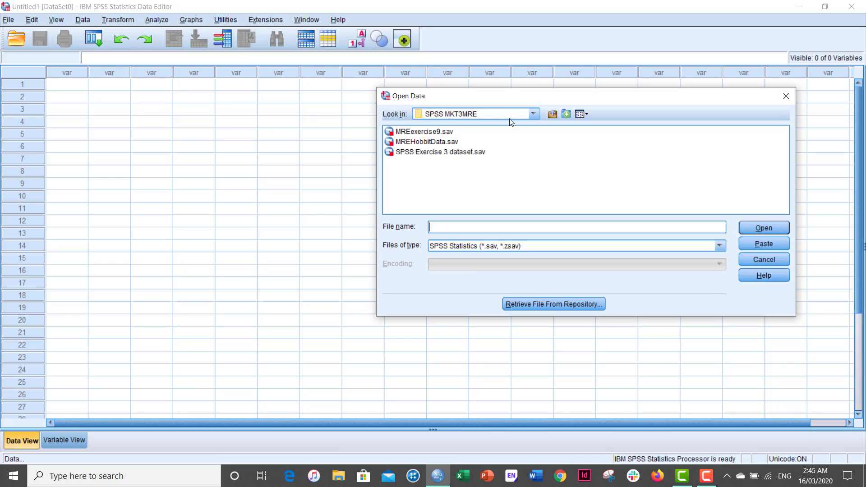
pyautogui.click(415, 142)
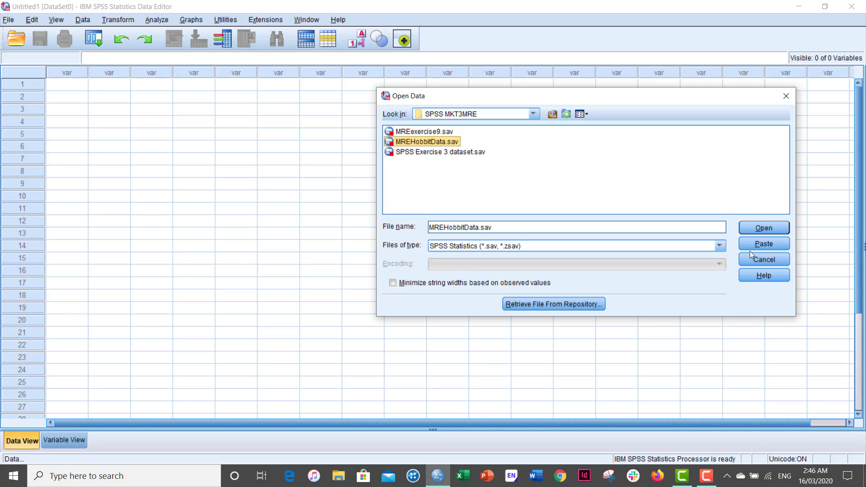
pyautogui.click(772, 227)
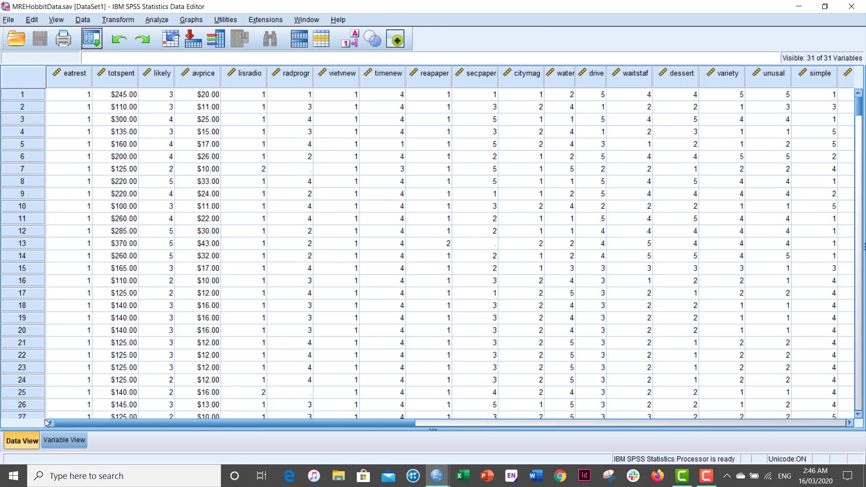
# Show the dataset in Variable View and widen the Label column enough to read the full question texts
pyautogui.click(62, 441)
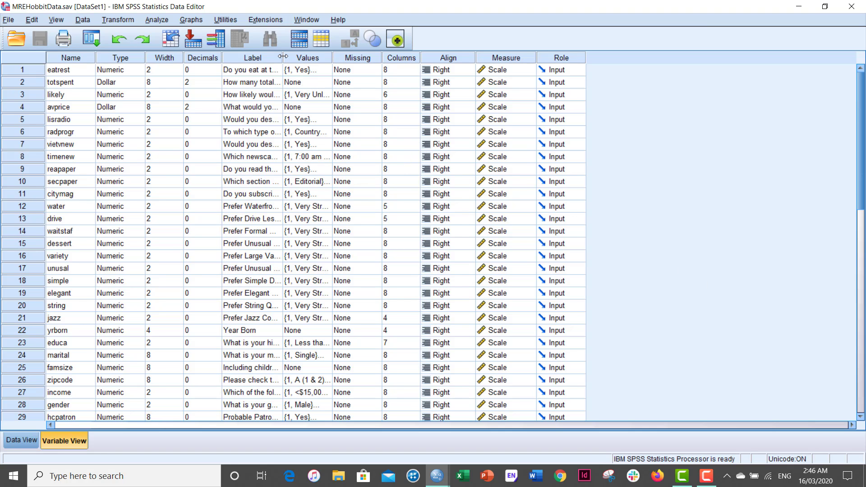
pyautogui.moveTo(283, 56); pyautogui.dragTo(504, 57)
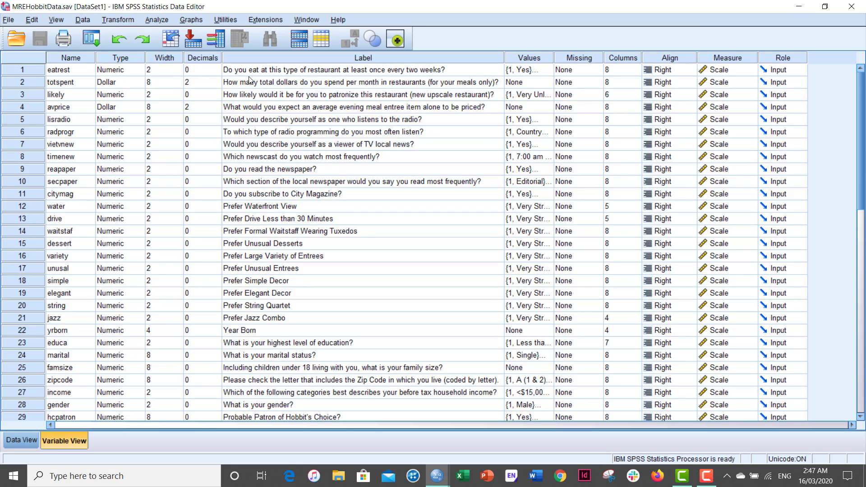
# Inspect the value labels defined for the eatrest, likely and timenew variables, leaving them as they are
pyautogui.click(543, 72)
pyautogui.click(546, 71)
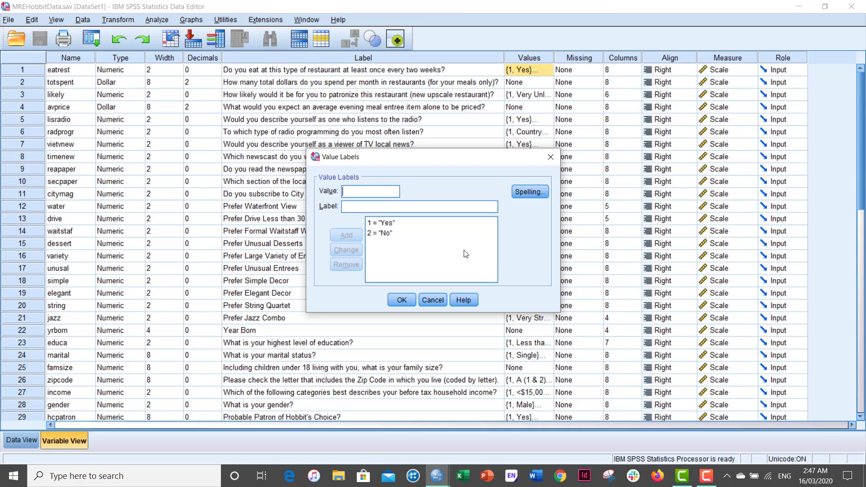
pyautogui.click(434, 301)
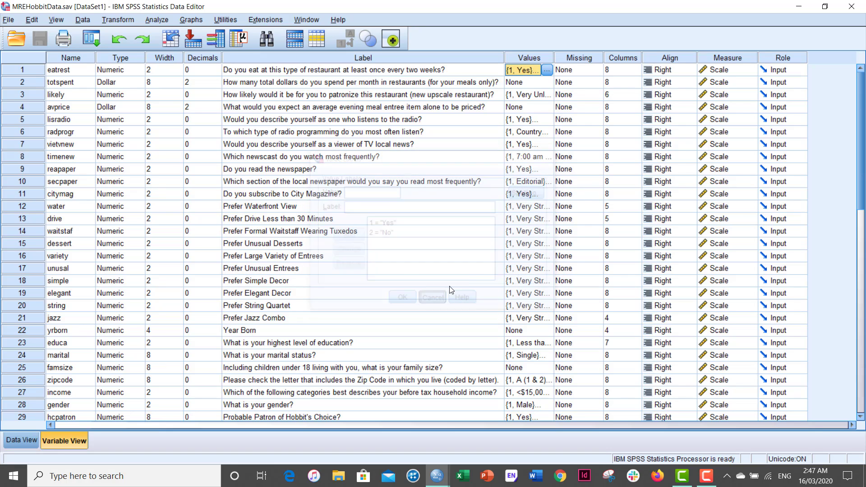
pyautogui.click(547, 94)
pyautogui.click(548, 93)
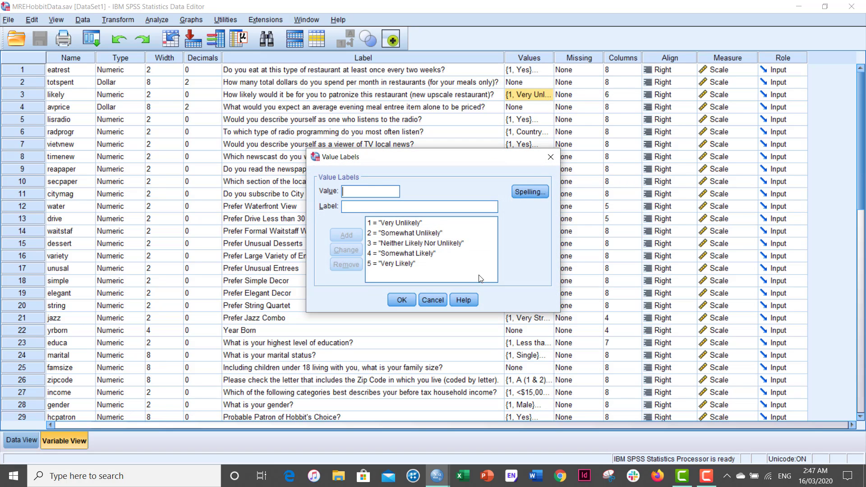
pyautogui.click(441, 301)
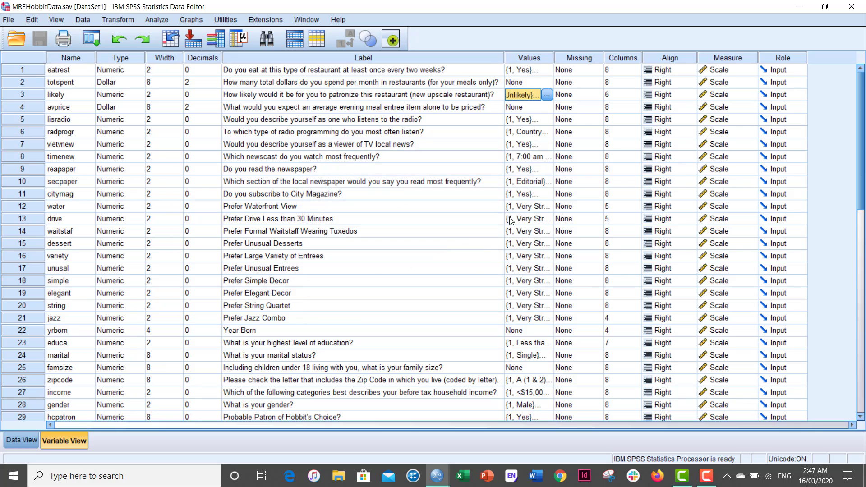
pyautogui.click(544, 157)
pyautogui.click(544, 157)
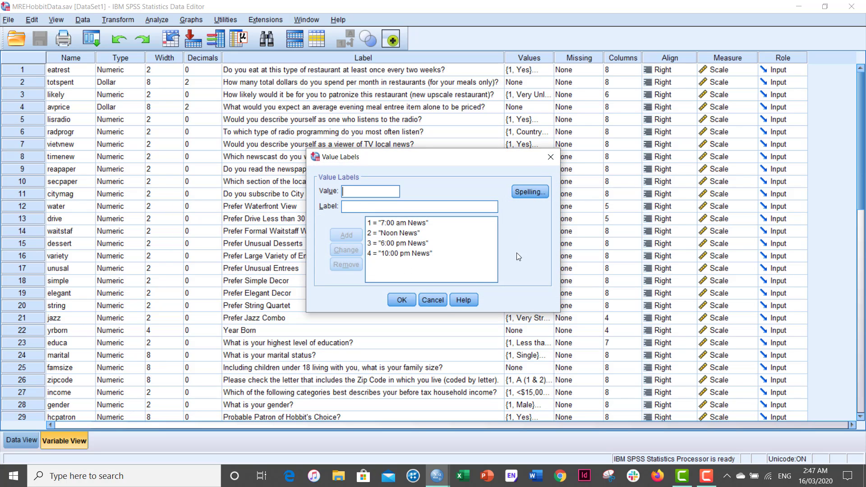
pyautogui.click(437, 301)
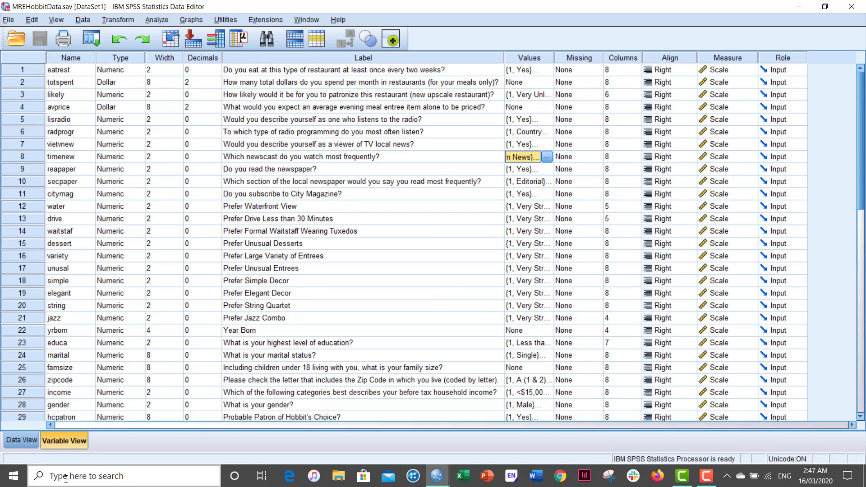
# Compare the coded lisradio values in Data View with that variable's question and value labels in Variable View
pyautogui.click(21, 441)
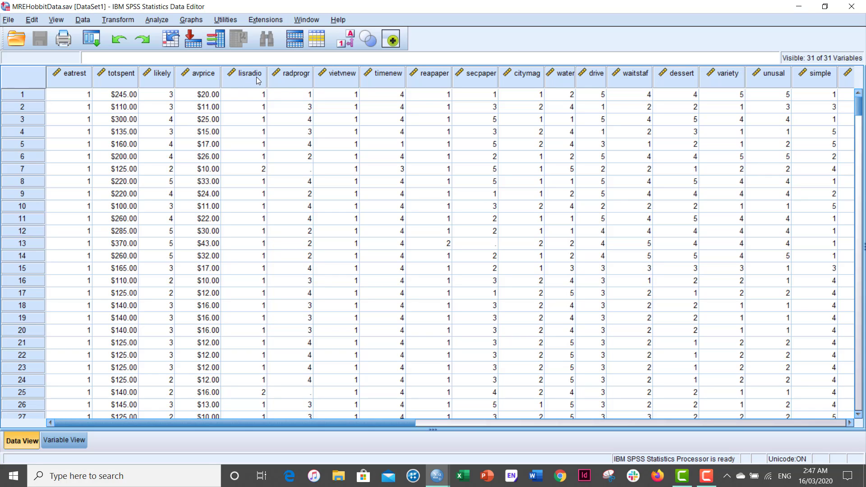
pyautogui.click(249, 94)
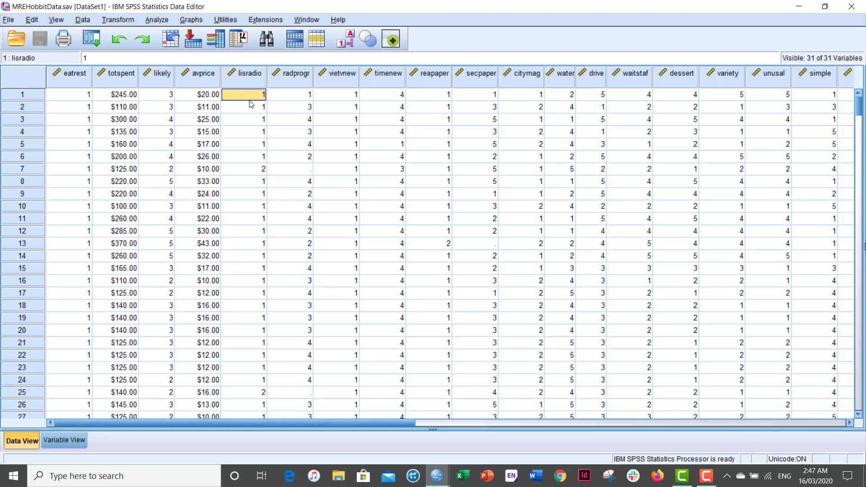
pyautogui.click(72, 444)
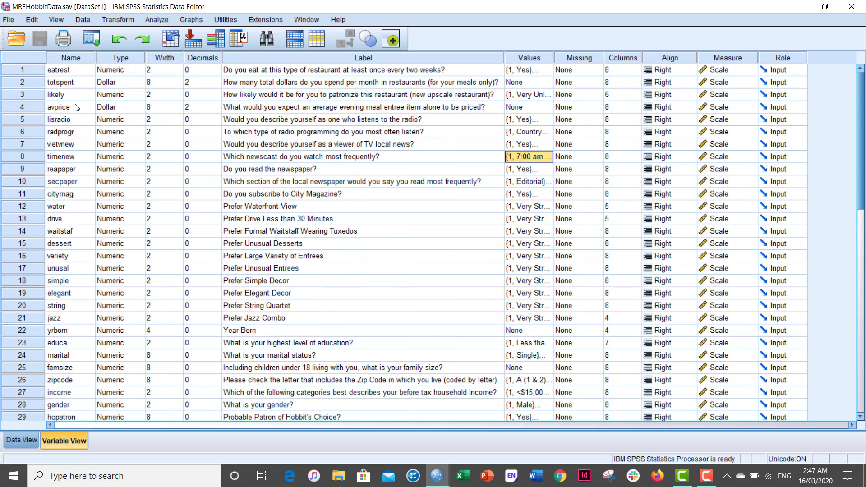
pyautogui.click(63, 120)
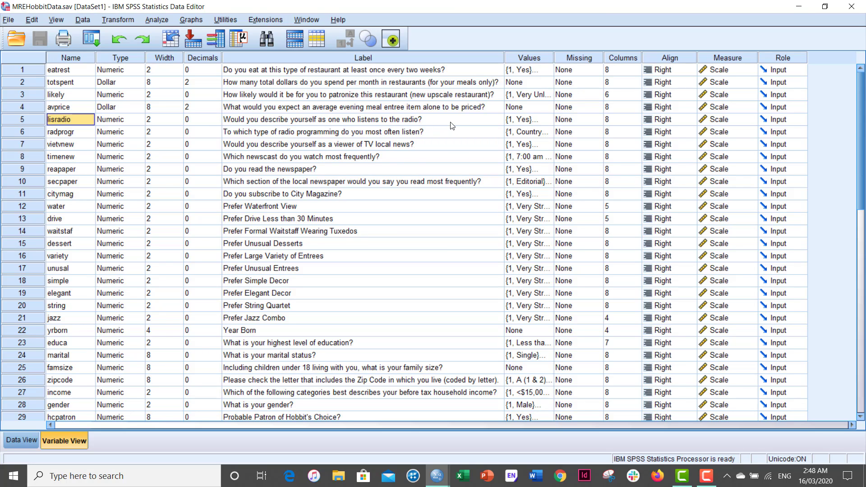
pyautogui.click(550, 125)
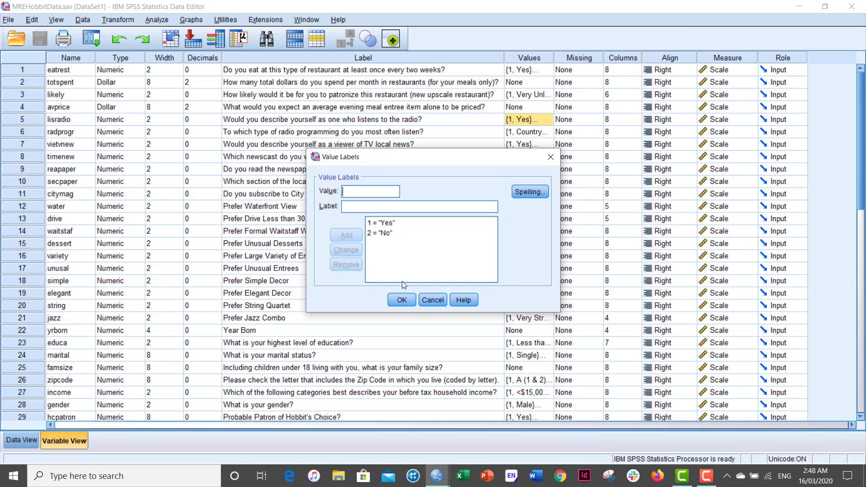
pyautogui.click(426, 301)
pyautogui.click(18, 442)
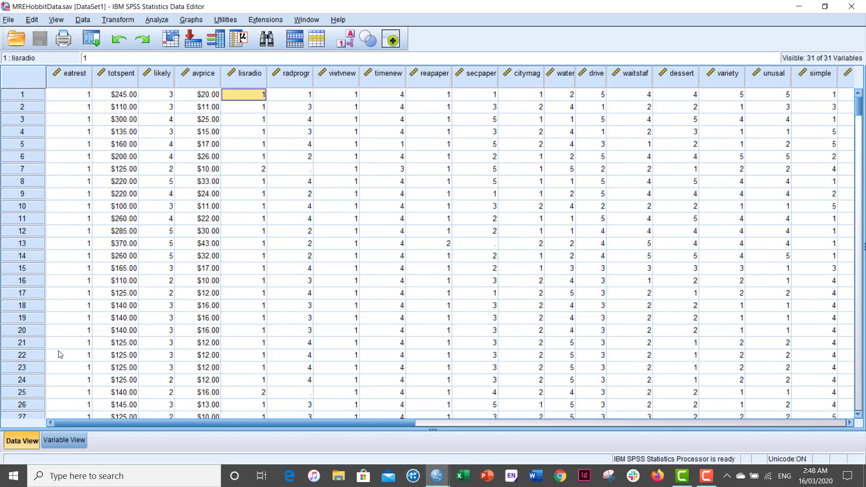
pyautogui.click(57, 442)
pyautogui.click(545, 120)
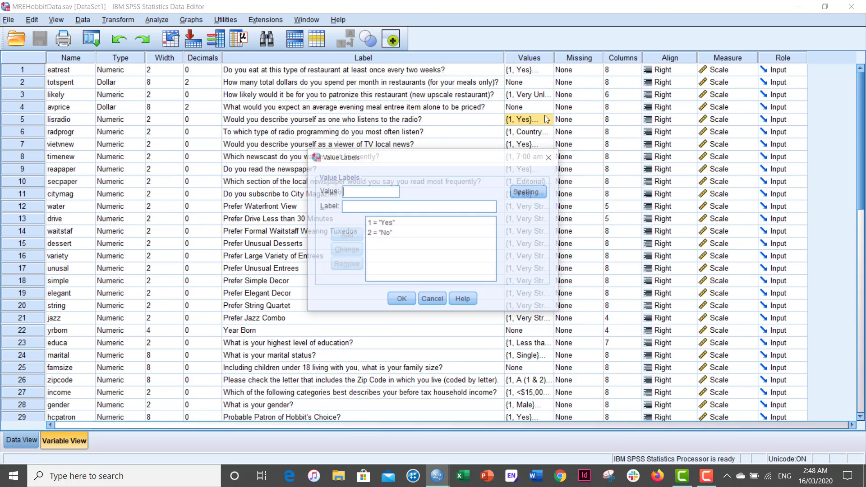
pyautogui.click(409, 299)
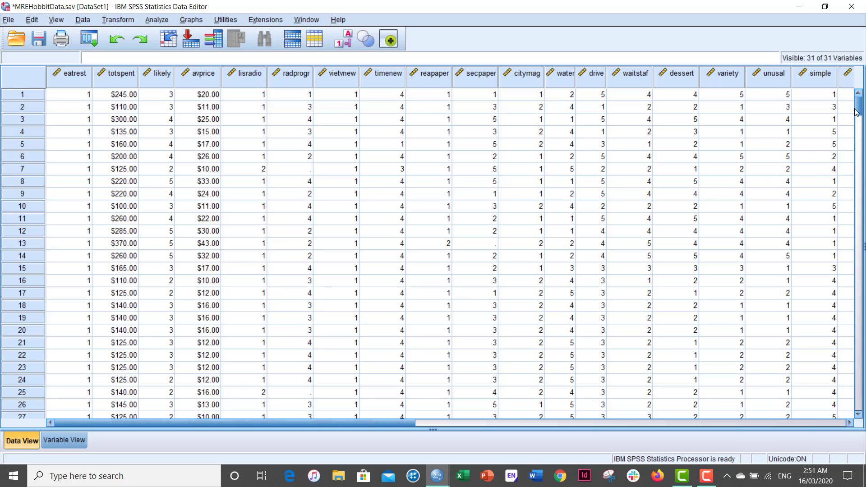
# Turn on the display of value labels instead of numeric codes in Data View
pyautogui.moveTo(859, 110)
pyautogui.mouseDown()
pyautogui.moveTo(858, 316)
pyautogui.moveTo(860, 105)
pyautogui.mouseUp()
pyautogui.click(56, 21)
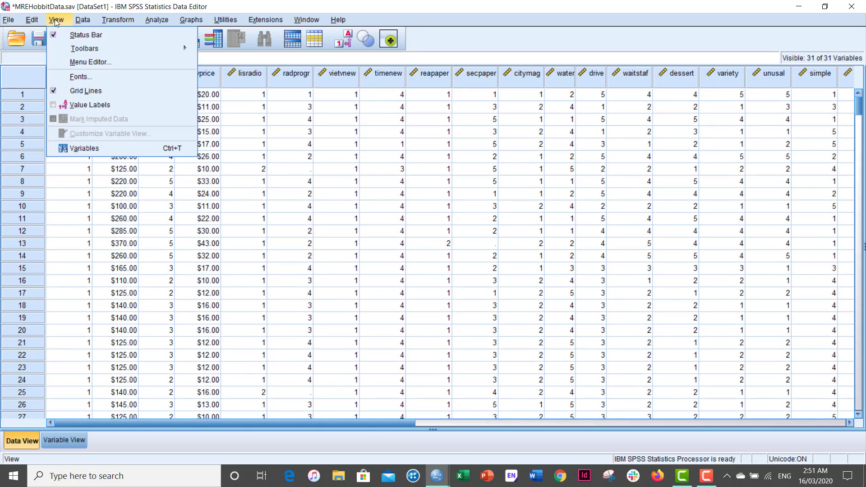
pyautogui.click(53, 106)
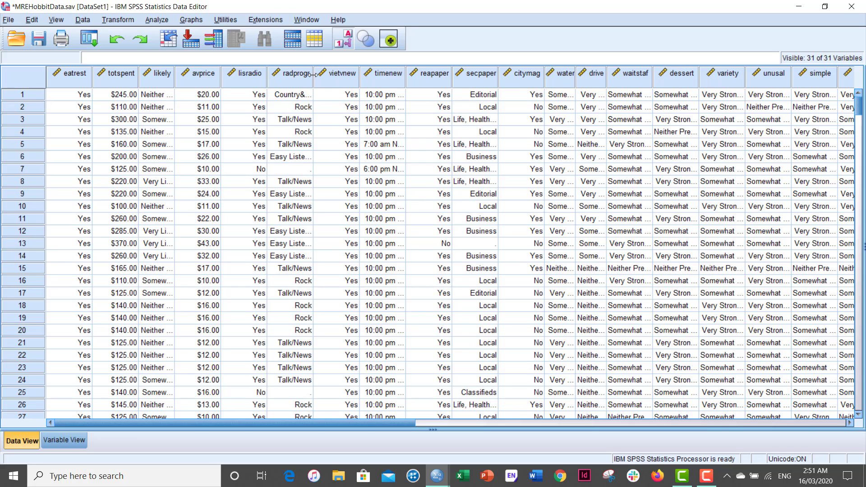
# Widen the radprogr column to about 15 characters, secpaper to about 17, water and likely to about 19, and also widen drive
pyautogui.moveTo(314, 81)
pyautogui.mouseDown()
pyautogui.moveTo(356, 83)
pyautogui.moveTo(349, 82)
pyautogui.mouseUp()
pyautogui.moveTo(534, 82)
pyautogui.mouseDown()
pyautogui.moveTo(619, 86)
pyautogui.moveTo(580, 85)
pyautogui.mouseUp()
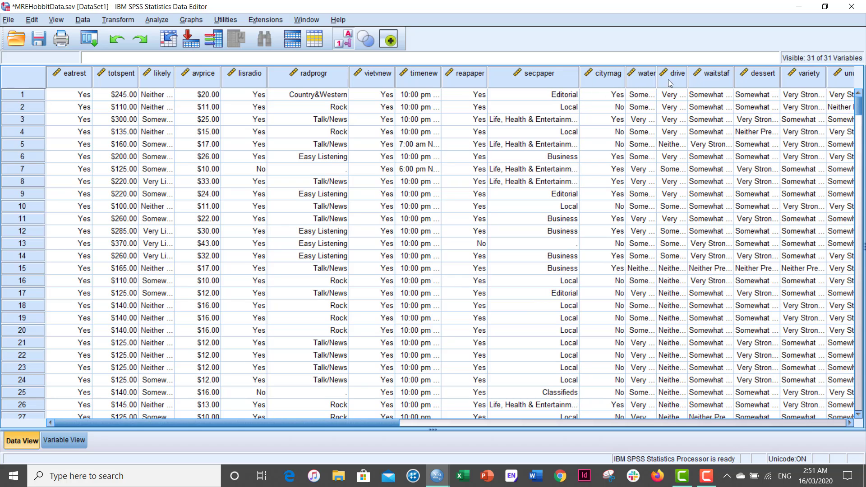
pyautogui.moveTo(689, 77); pyautogui.dragTo(759, 79)
pyautogui.moveTo(657, 79); pyautogui.dragTo(730, 81)
pyautogui.moveTo(174, 79); pyautogui.dragTo(240, 80)
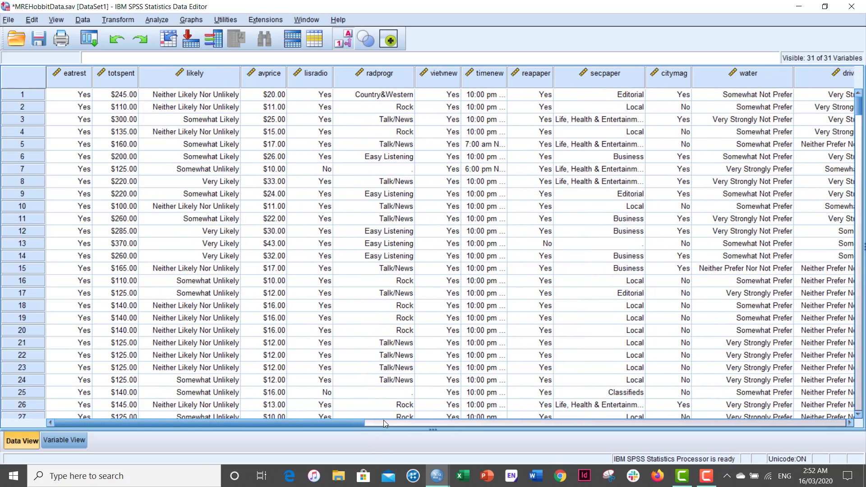
# Widen the dessert column to about 26 characters, waitstaf to about 22 and drive to about 25
pyautogui.moveTo(363, 424); pyautogui.dragTo(548, 431)
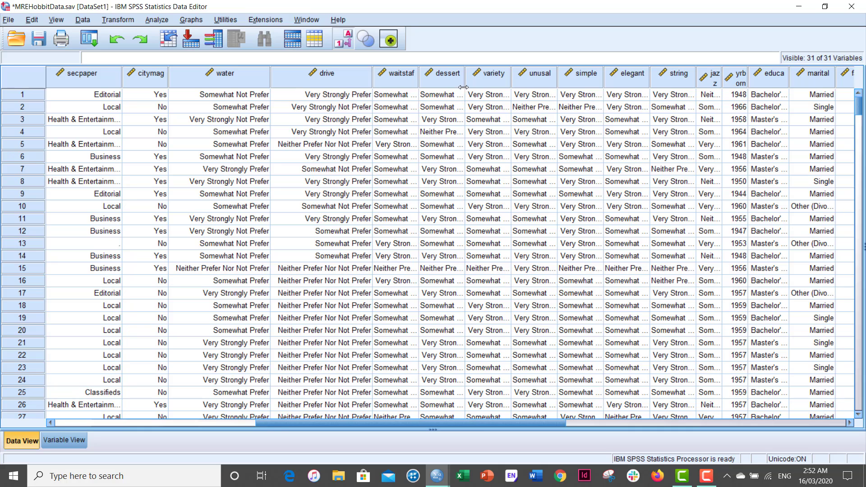
pyautogui.moveTo(464, 82); pyautogui.dragTo(557, 82)
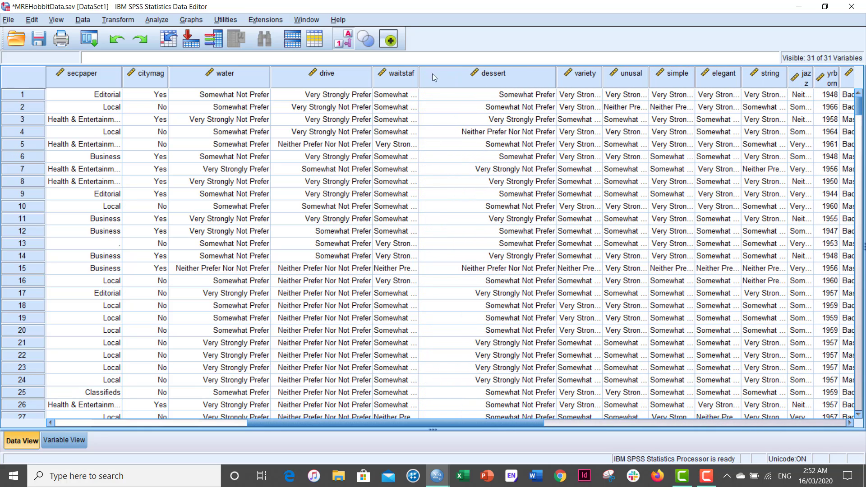
pyautogui.doubleClick(418, 76)
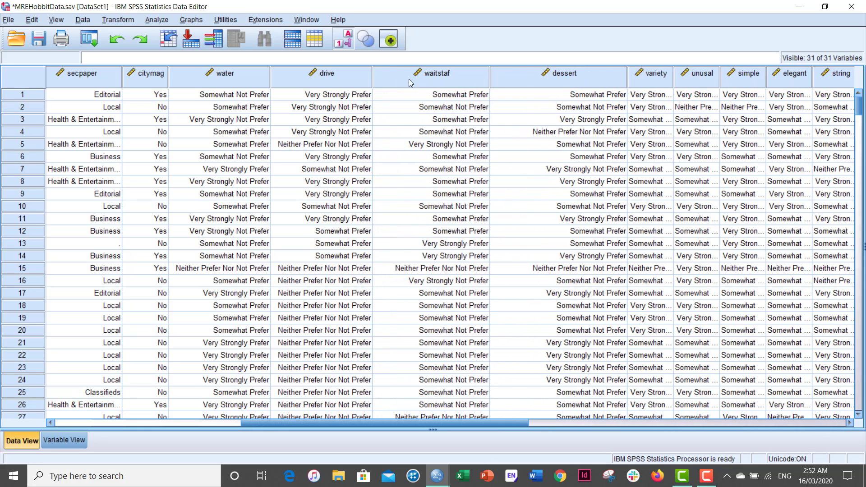
pyautogui.moveTo(372, 81); pyautogui.dragTo(403, 82)
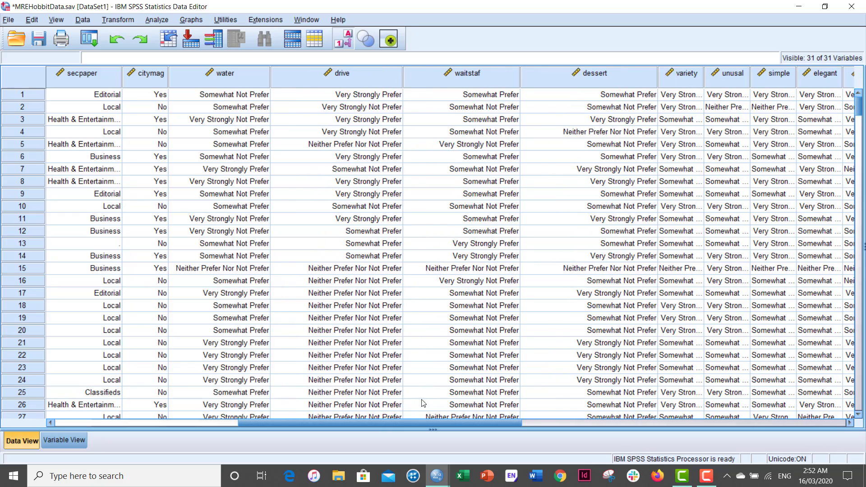
pyautogui.moveTo(424, 426); pyautogui.dragTo(239, 426)
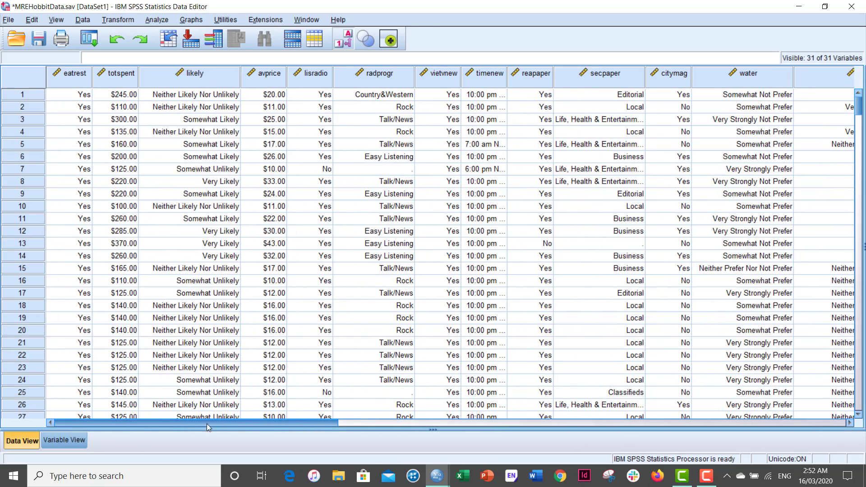
# Check the variable definitions in Variable View, then return to Data View and look over the columns from drive to famsize
pyautogui.click(63, 443)
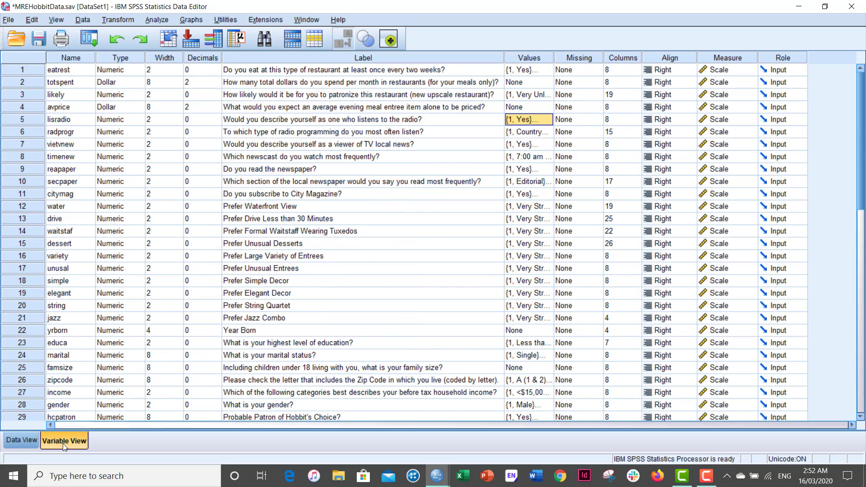
pyautogui.click(16, 442)
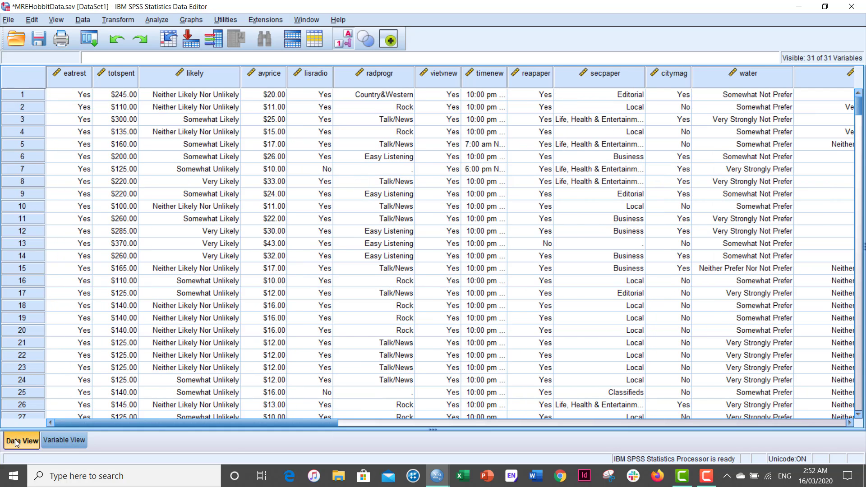
pyautogui.click(353, 423)
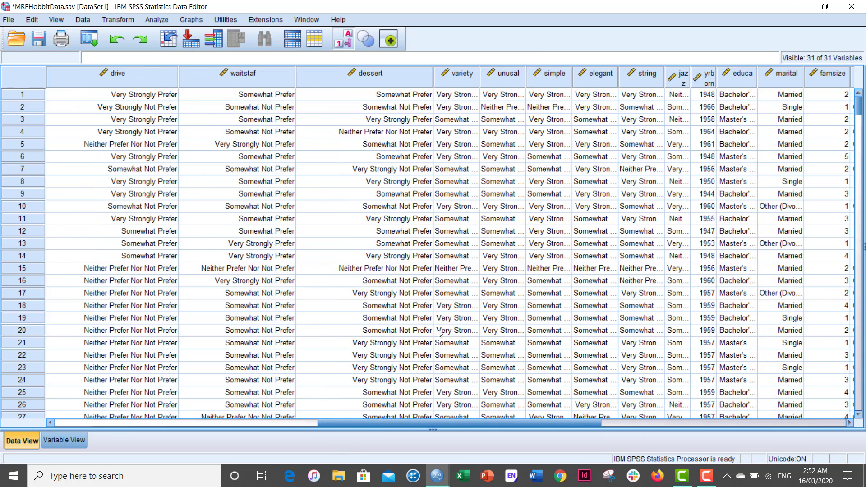
# Start a Frequencies analysis from the descriptive statistics and add age as the variable to analyse
pyautogui.click(154, 21)
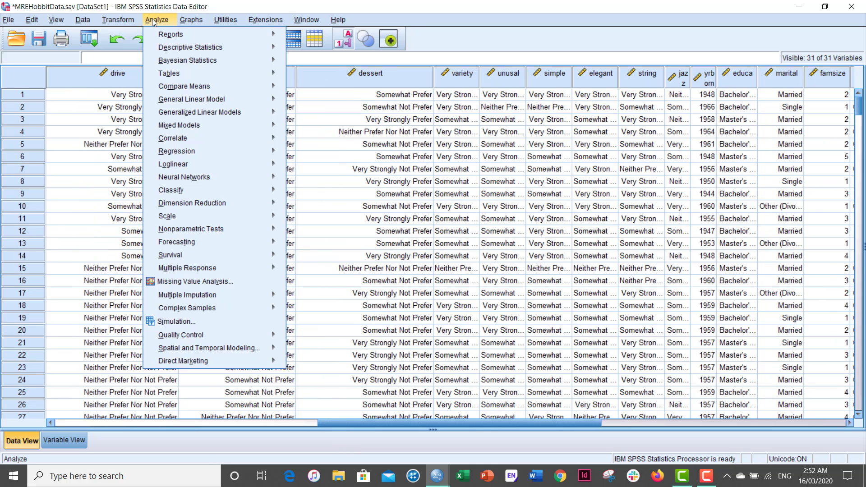
pyautogui.moveTo(185, 48)
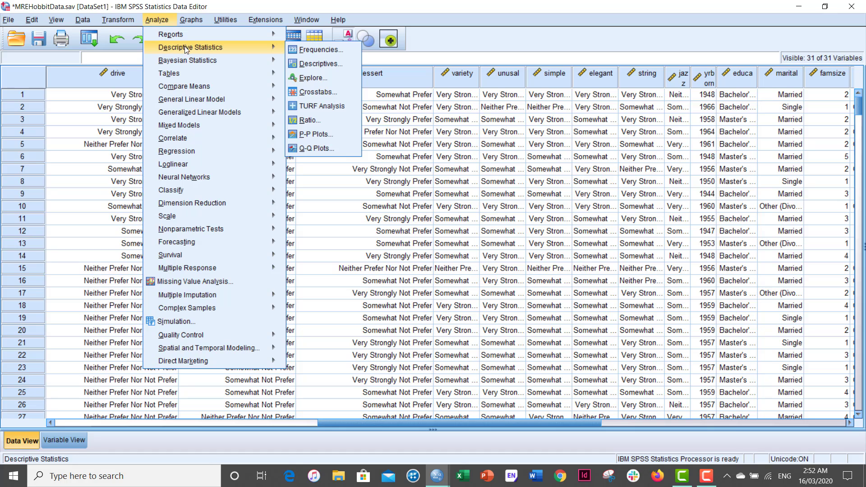
pyautogui.click(329, 54)
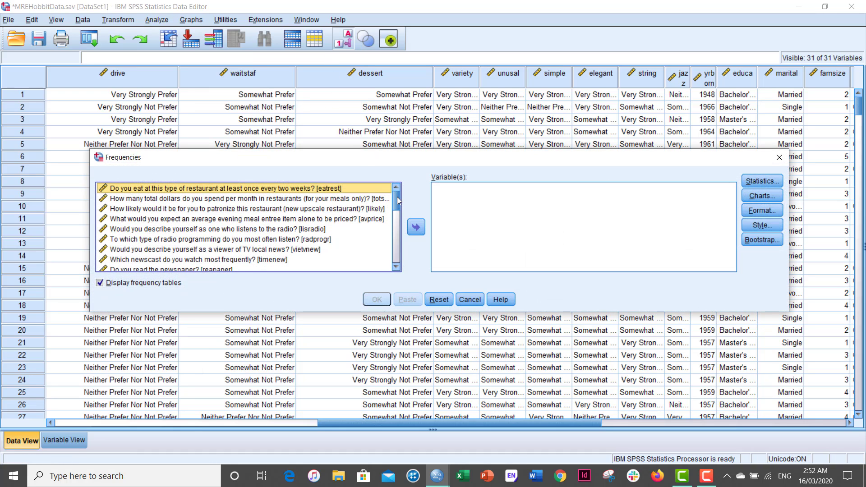
pyautogui.moveTo(397, 196); pyautogui.dragTo(403, 261)
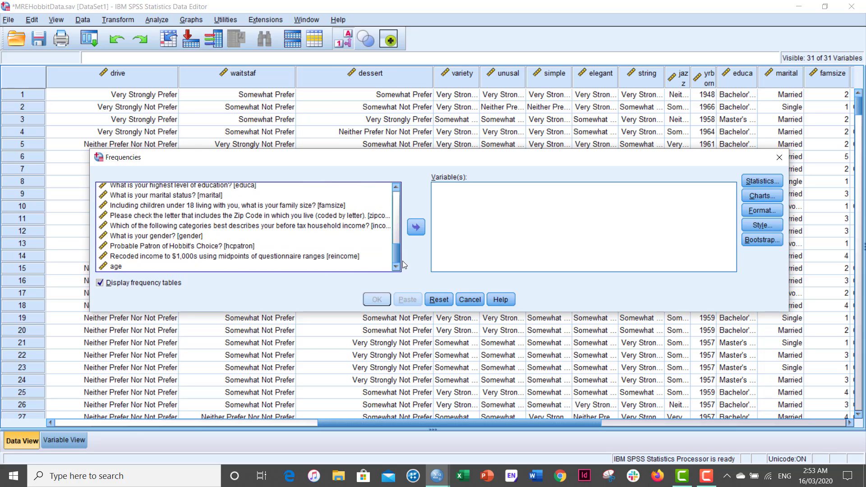
pyautogui.click(108, 270)
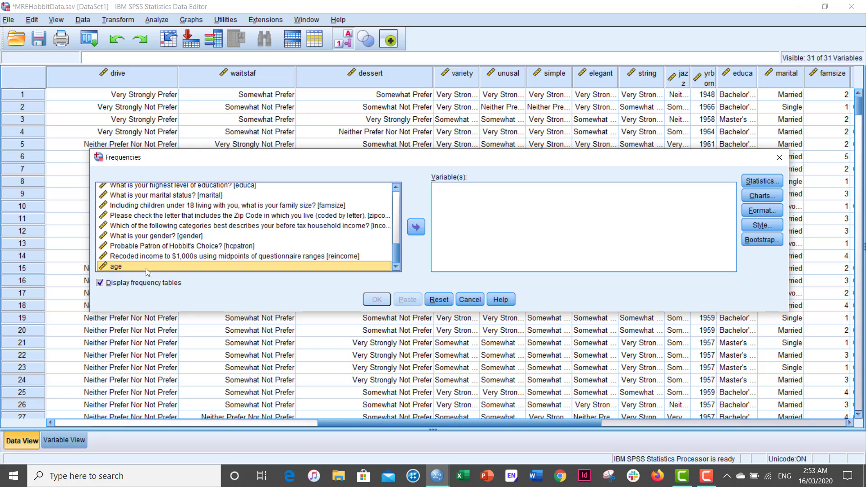
pyautogui.click(417, 228)
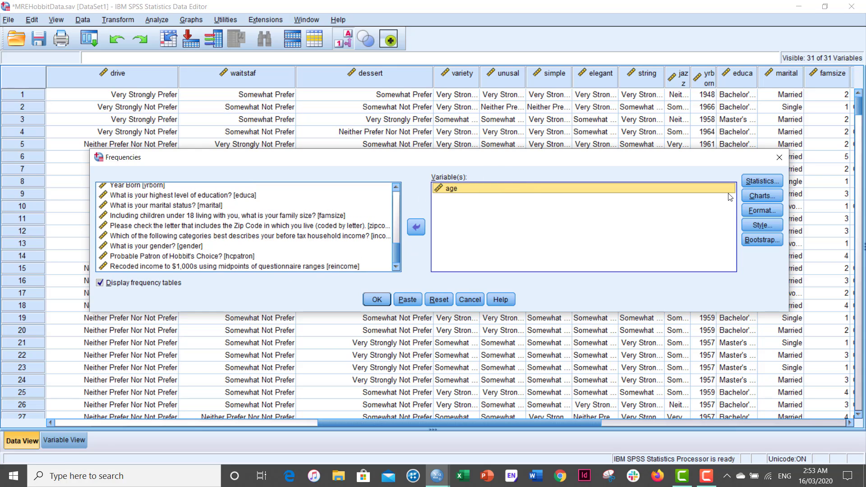
# Request the mean, median, mode, standard deviation, minimum, maximum and range as statistics for the Frequencies analysis
pyautogui.click(771, 182)
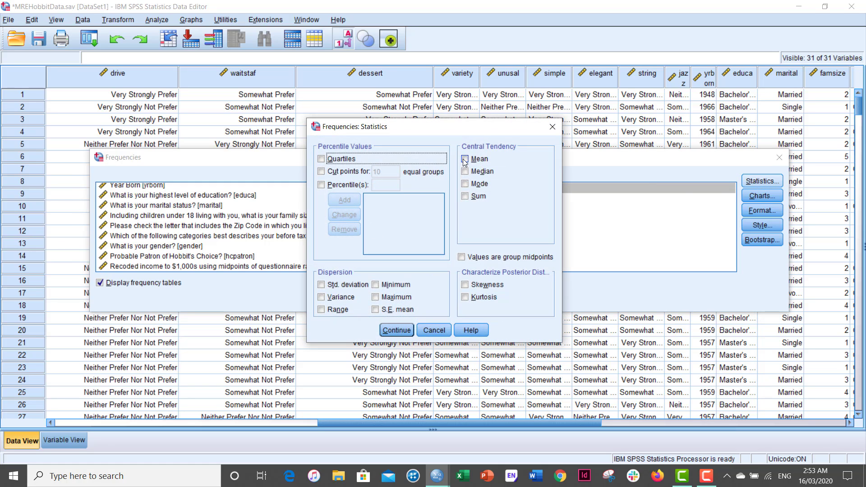
pyautogui.click(465, 160)
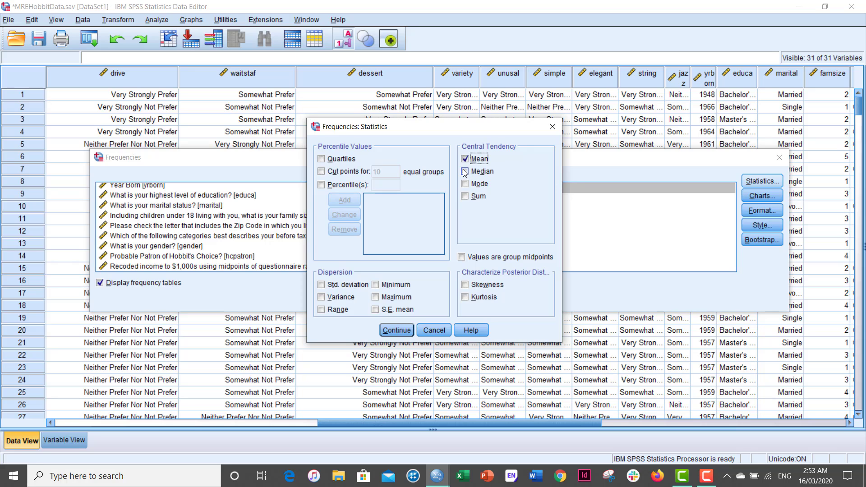
pyautogui.click(465, 172)
pyautogui.click(465, 184)
pyautogui.click(321, 285)
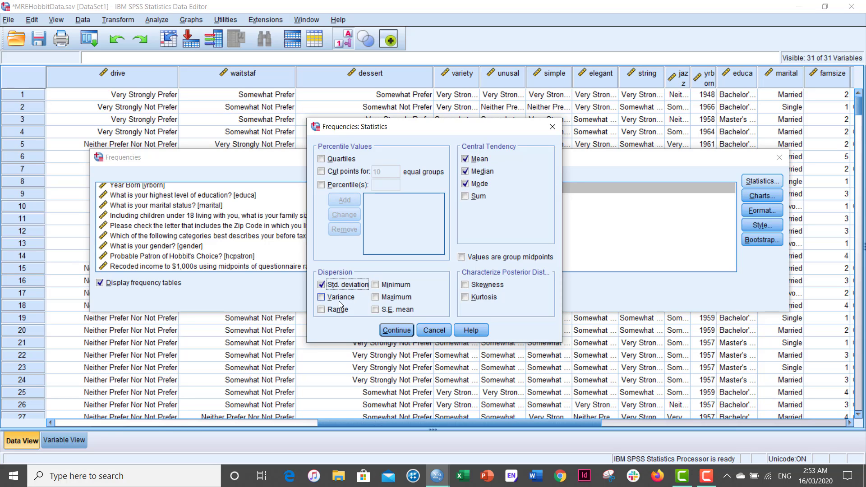
pyautogui.click(375, 285)
pyautogui.click(375, 298)
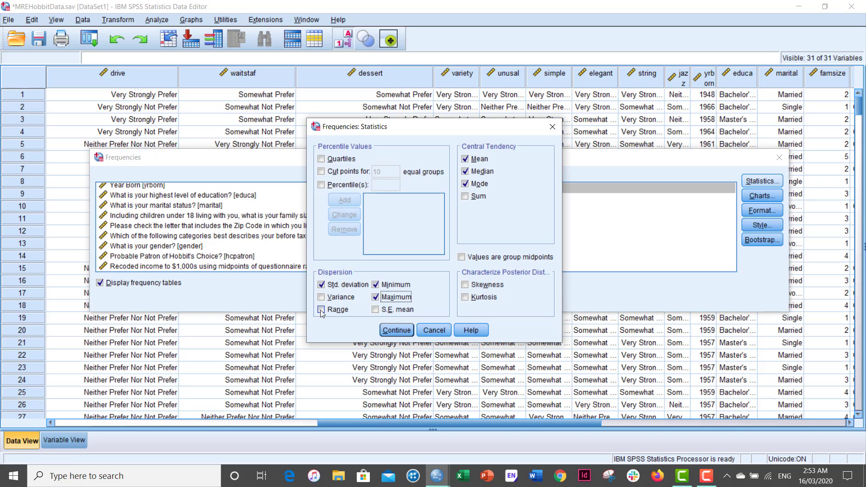
pyautogui.click(322, 310)
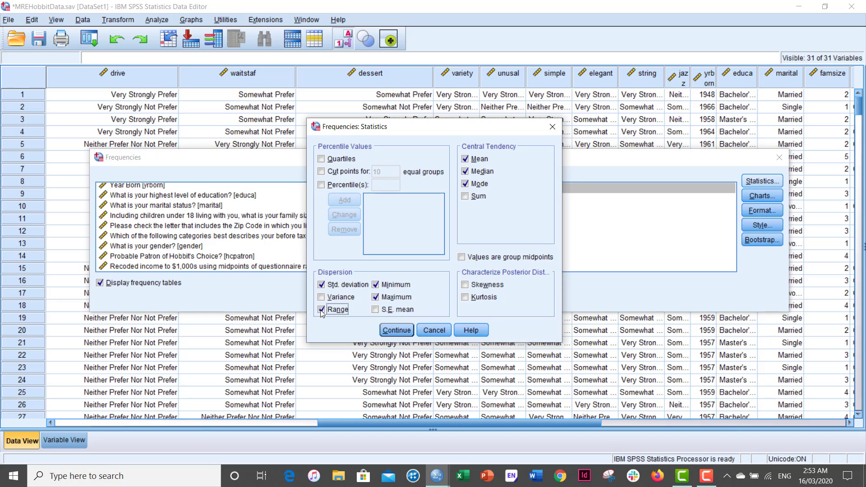
pyautogui.click(397, 331)
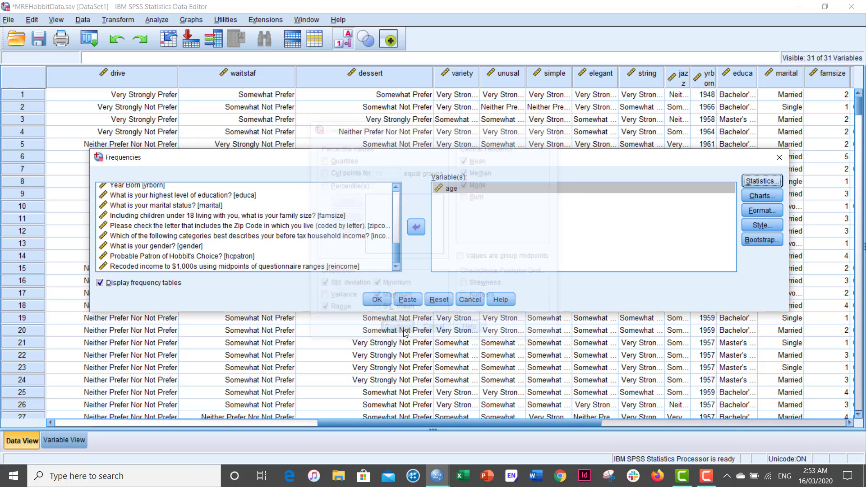
# Add a histogram with a normal curve to the Frequencies analysis and run it
pyautogui.click(767, 197)
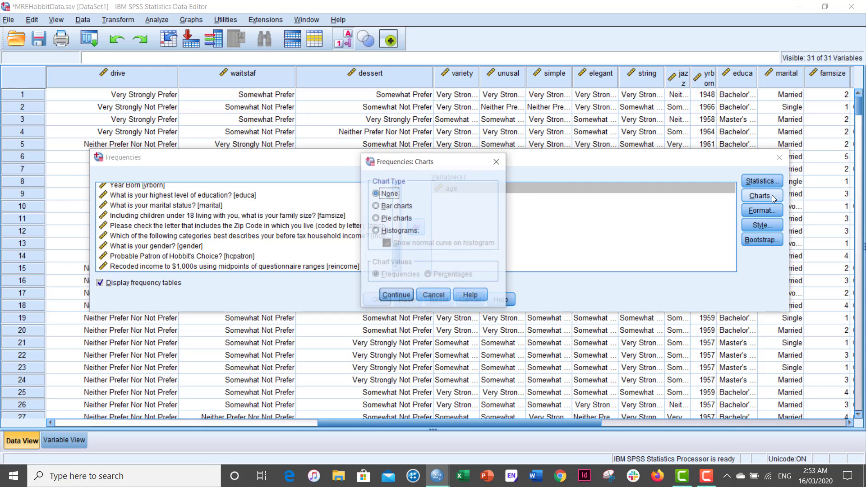
pyautogui.click(376, 231)
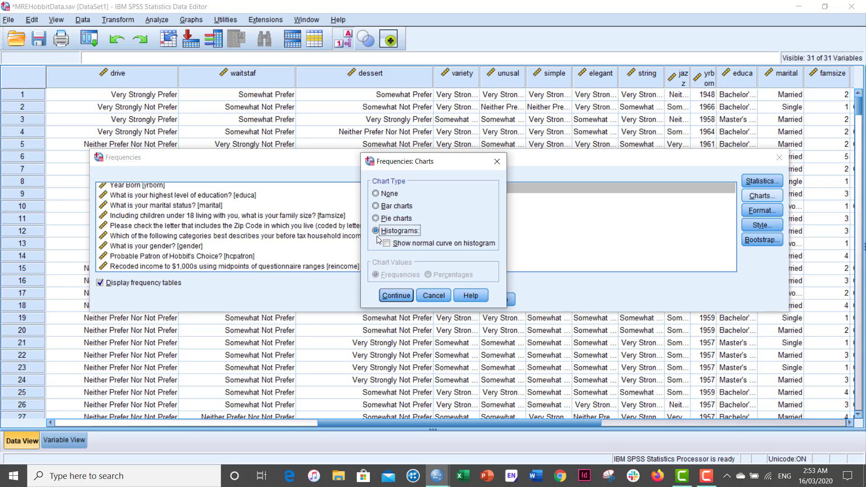
pyautogui.click(387, 243)
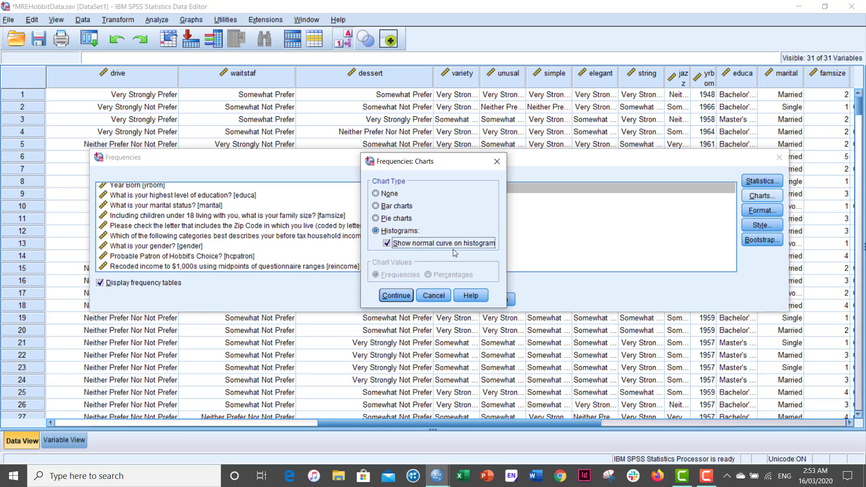
pyautogui.click(397, 296)
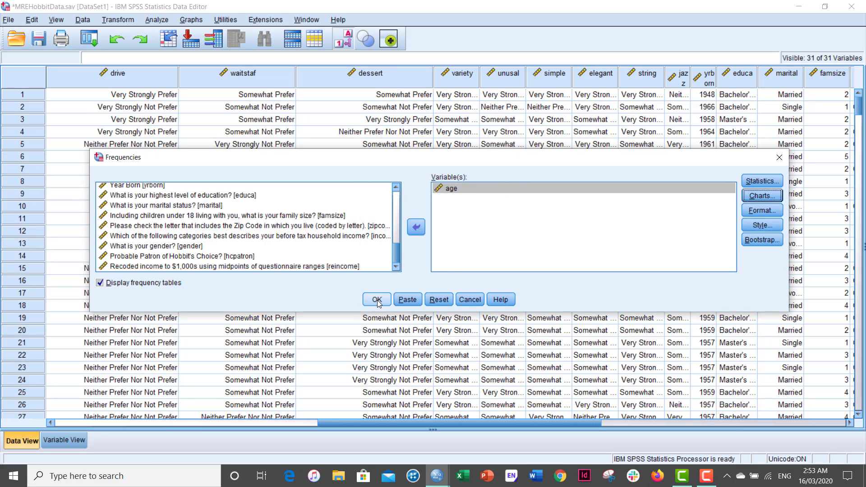
pyautogui.click(377, 300)
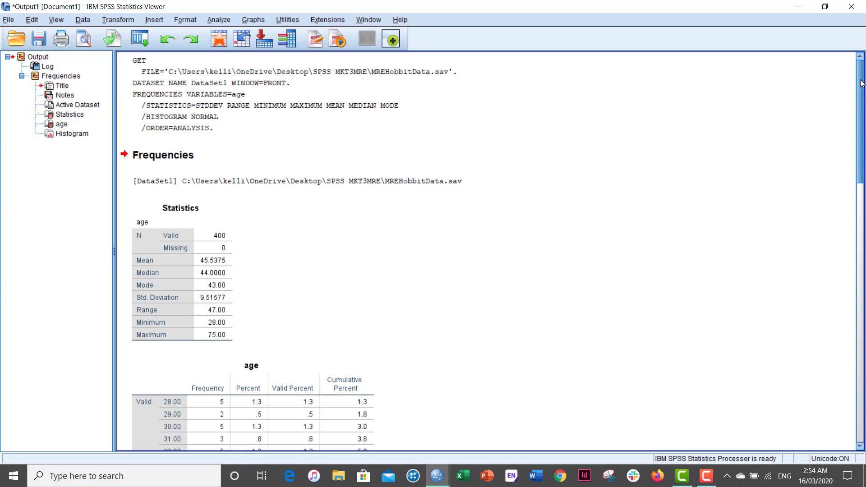
# Examine the age frequency table in the output from the first values to the total, and the histogram below it
pyautogui.click(862, 198)
pyautogui.scroll(3, 406, 194)
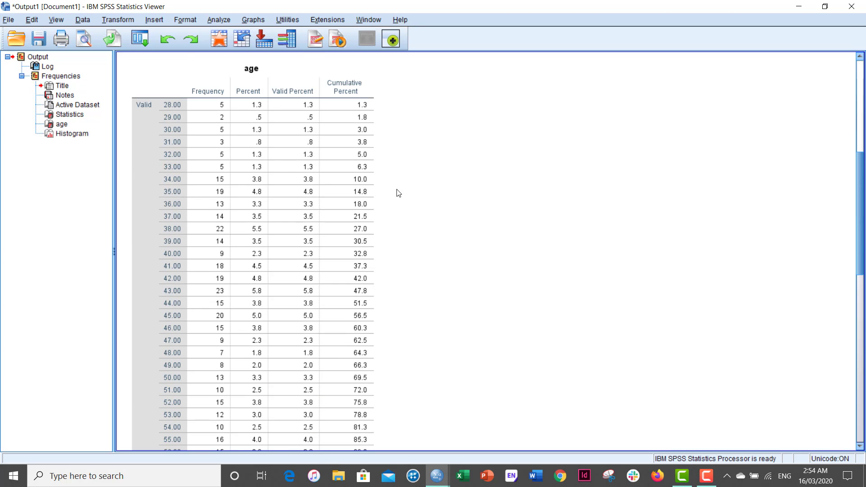
pyautogui.click(191, 110)
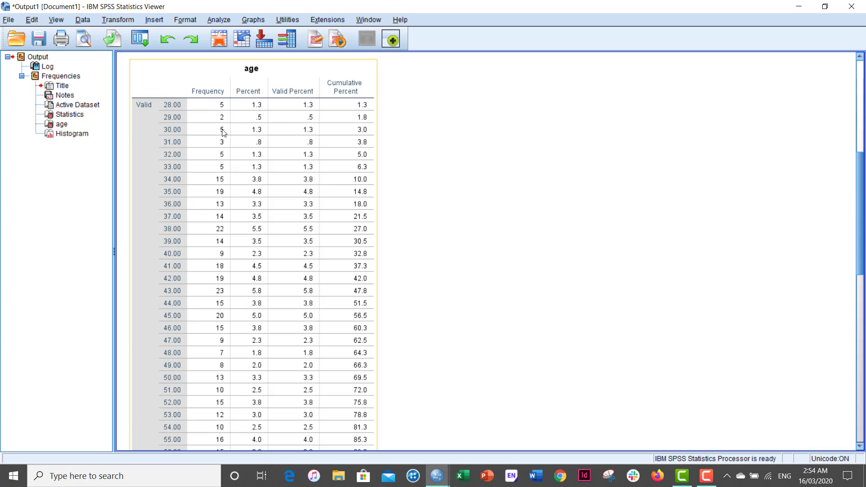
pyautogui.scroll(-1, 279, 235)
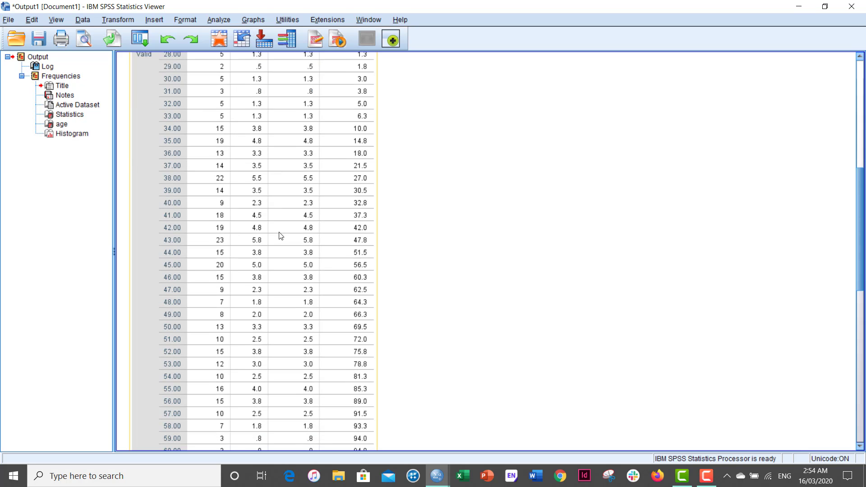
pyautogui.scroll(-5, 280, 235)
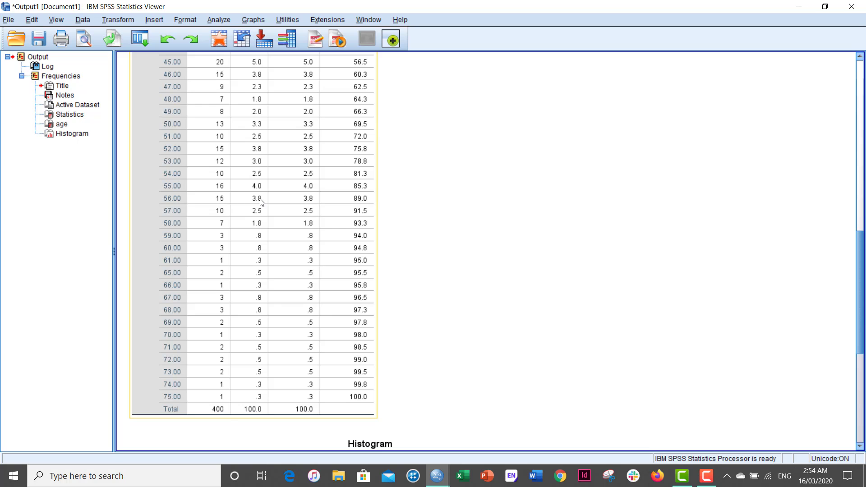
pyautogui.scroll(3, 260, 202)
pyautogui.scroll(-5, 261, 199)
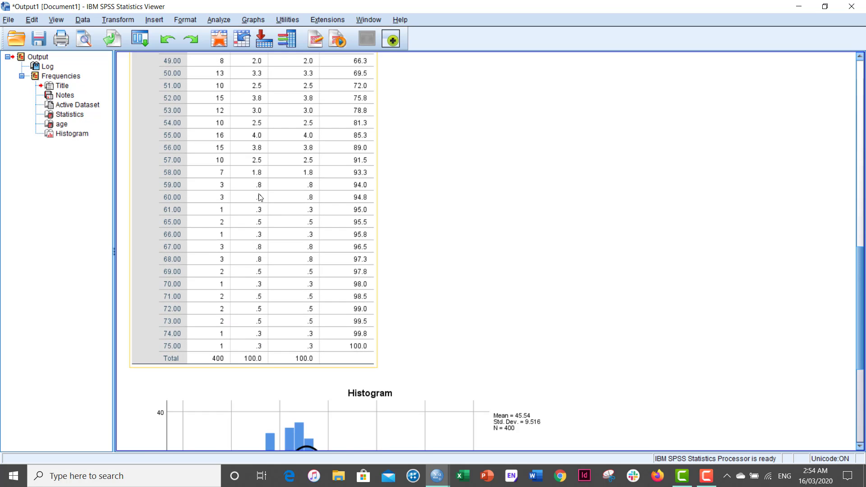
pyautogui.scroll(-6, 261, 199)
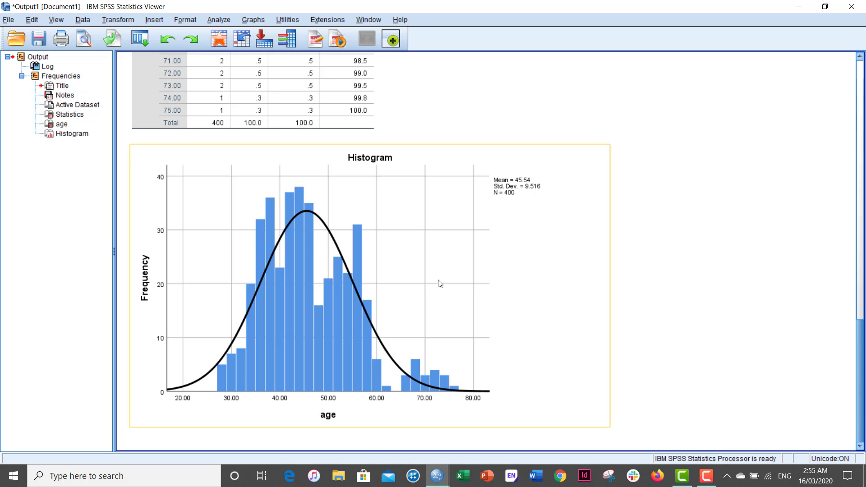
# Copy the age histogram from the output to the clipboard and deselect it
pyautogui.click(506, 282)
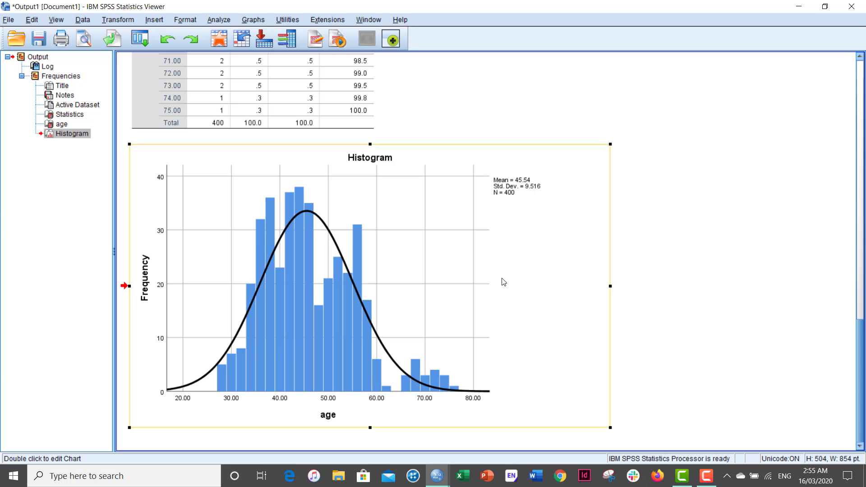
pyautogui.rightClick(503, 281)
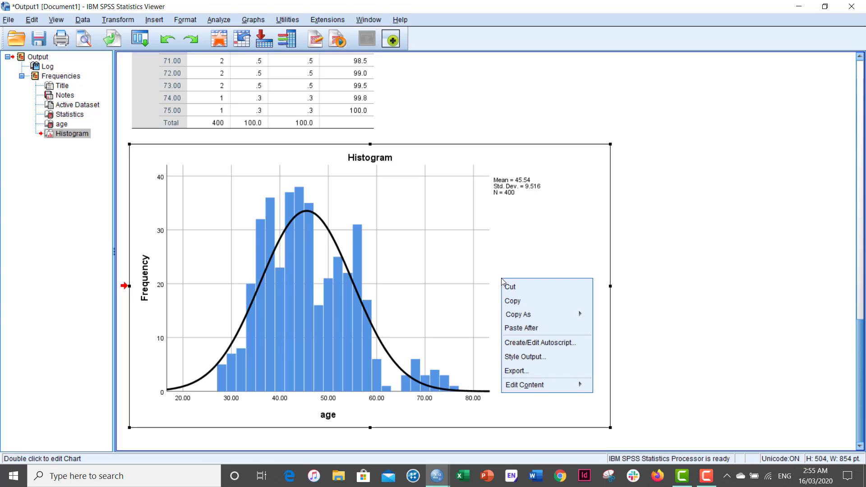
pyautogui.click(520, 299)
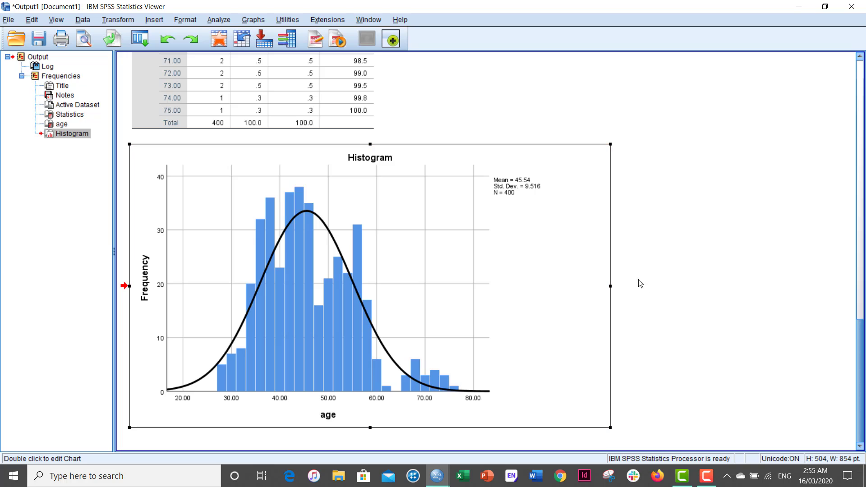
pyautogui.click(811, 274)
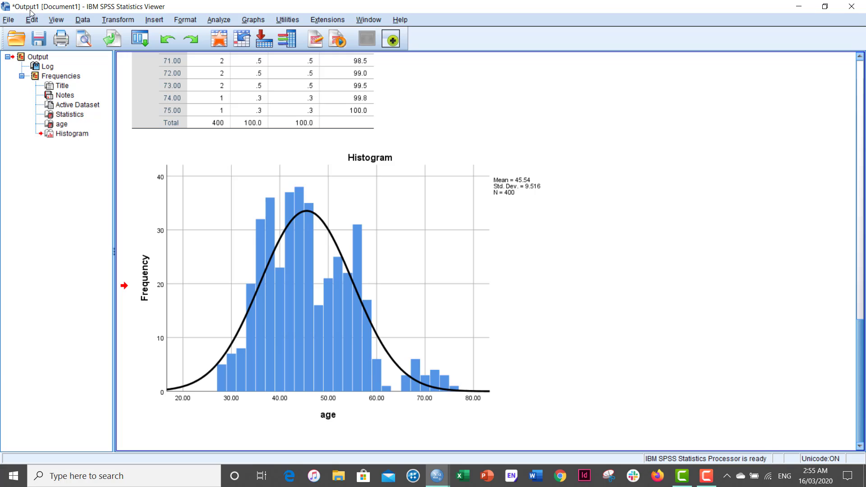
# Save the output as the Viewer file Output1Your_Name_Tutorial1 in the SPSS MKT3MRE folder
pyautogui.click(9, 20)
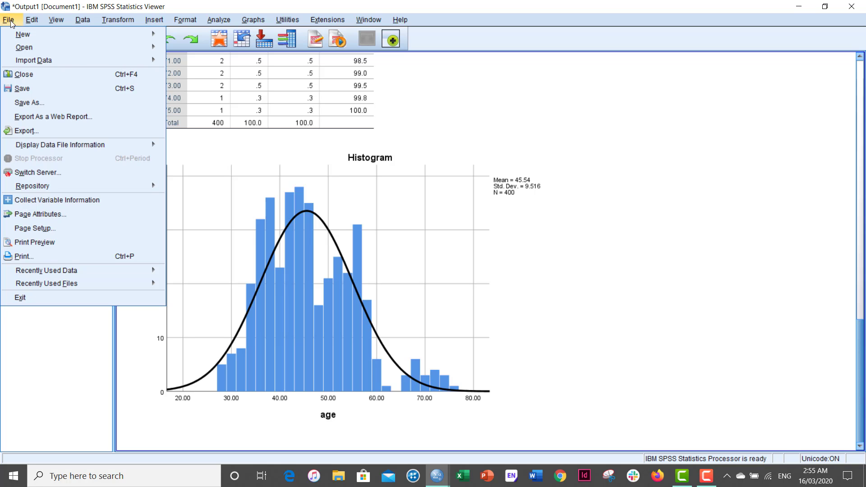
pyautogui.click(34, 103)
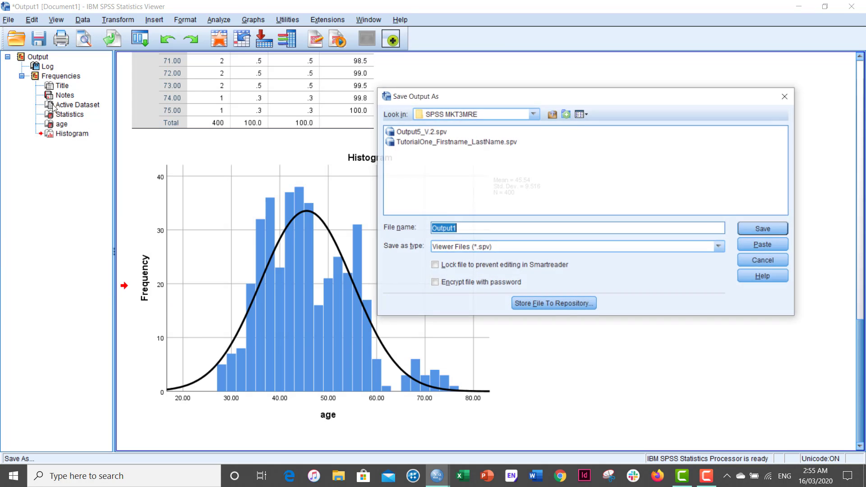
pyautogui.click(456, 231)
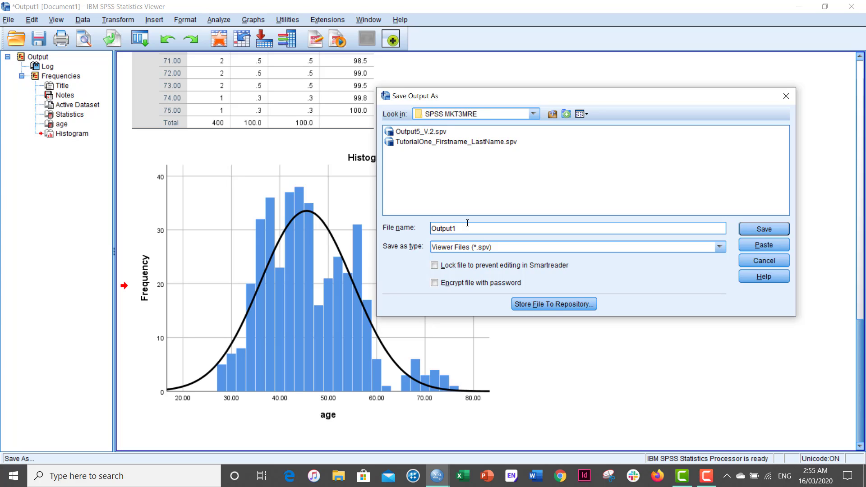
pyautogui.write('Your_Name')
pyautogui.write('_Tutot')
pyautogui.write('ial1')
pyautogui.click(777, 231)
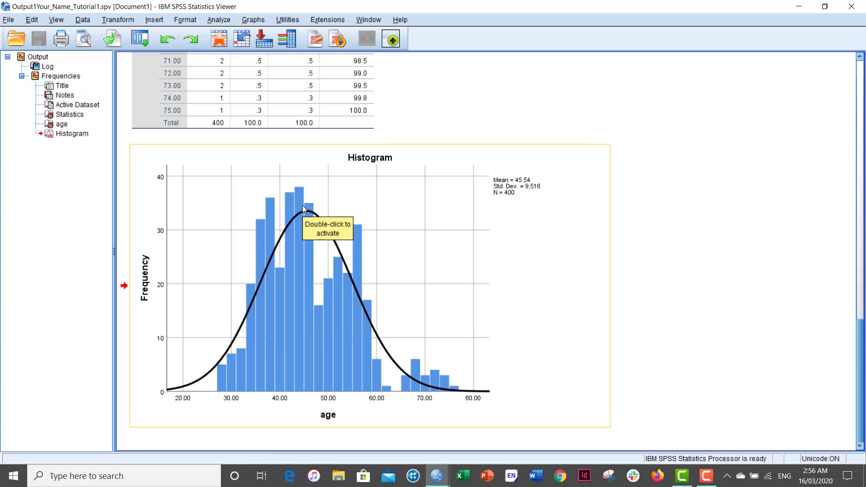
pyautogui.click(624, 411)
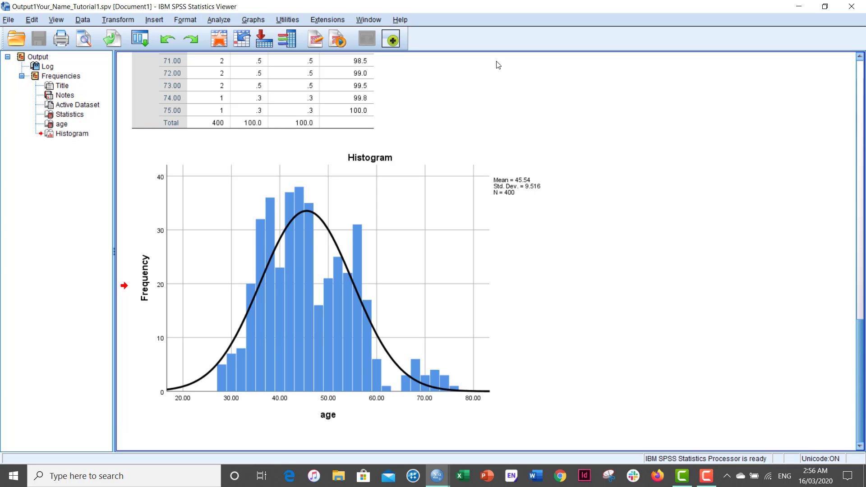
# Open the online help topics and look at the documentation's table of contents
pyautogui.click(400, 20)
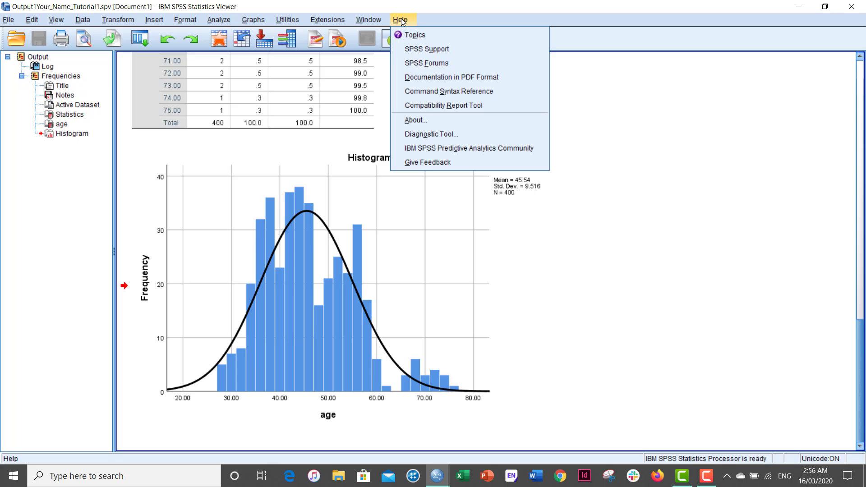
pyautogui.click(418, 36)
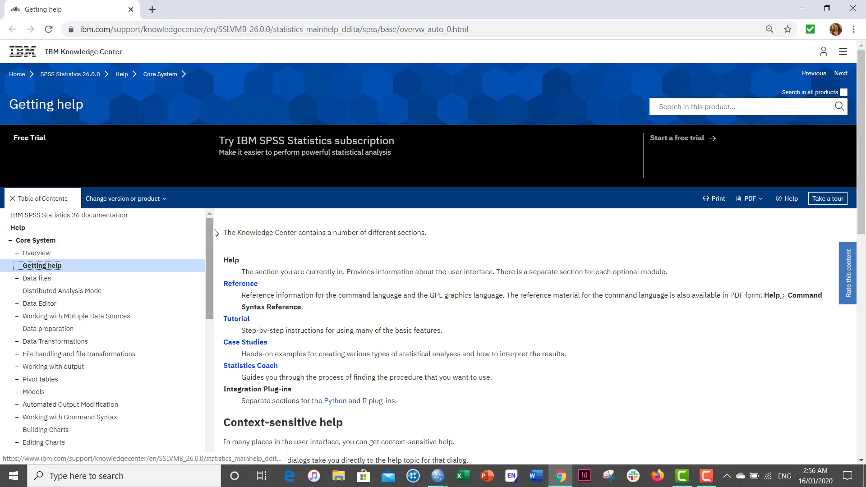
pyautogui.moveTo(215, 232); pyautogui.dragTo(220, 348)
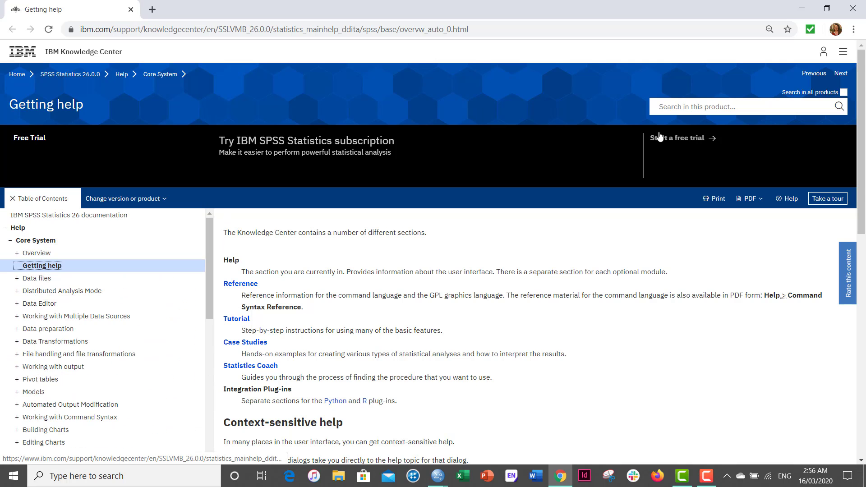
# Search the product documentation for "variable type" and read through the Variable type topic
pyautogui.click(724, 107)
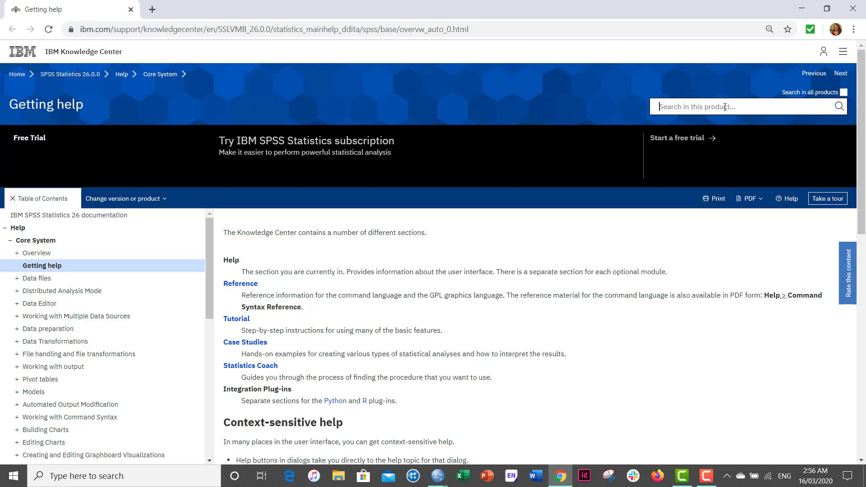
pyautogui.write('variable type')
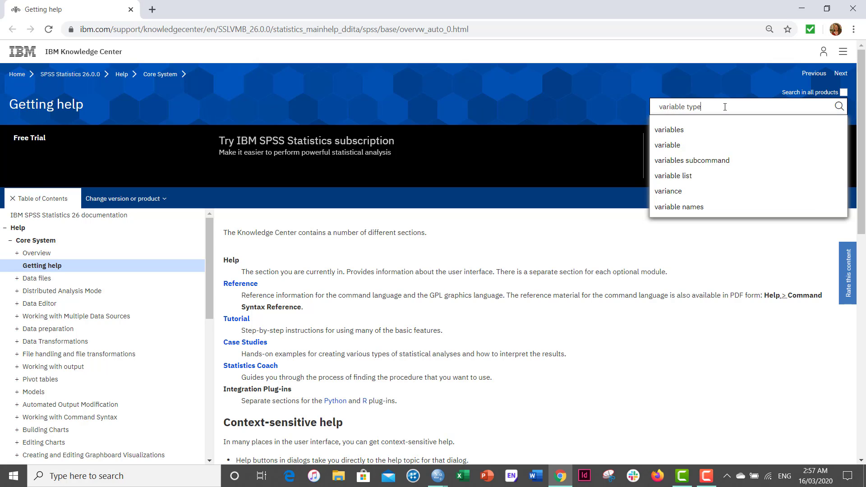
pyautogui.press('Return')
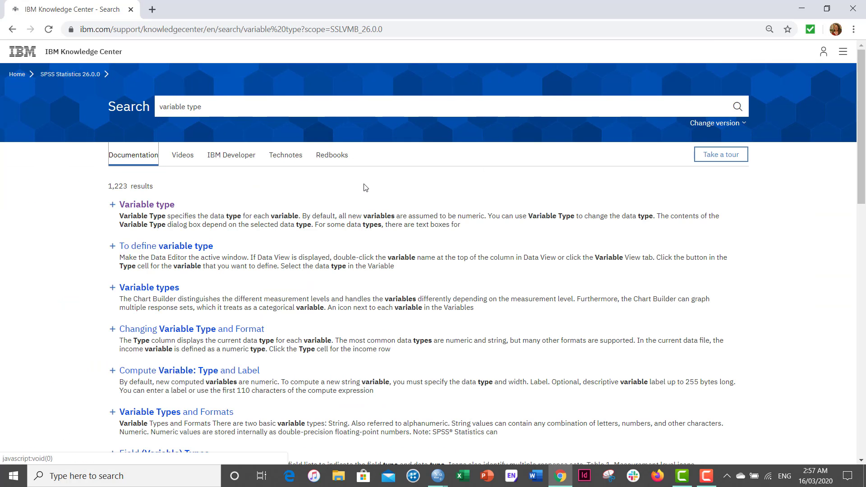
pyautogui.click(160, 207)
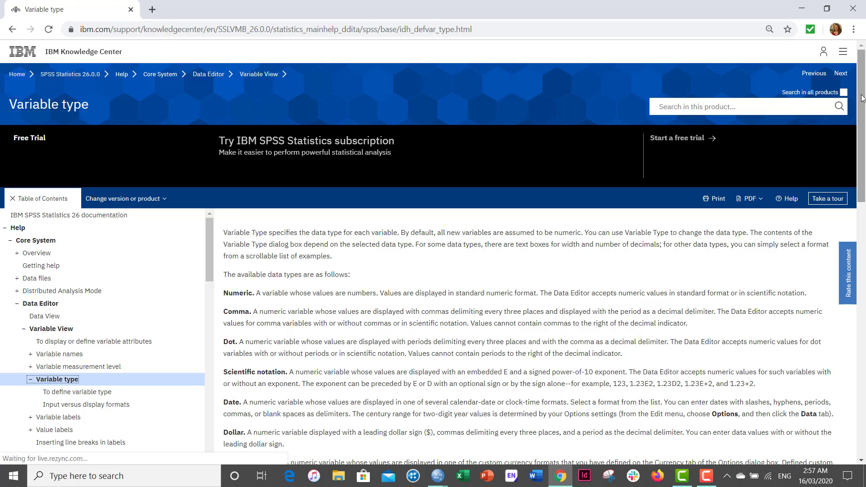
pyautogui.scroll(-5, 865, 130)
pyautogui.moveTo(865, 148); pyautogui.dragTo(865, 96)
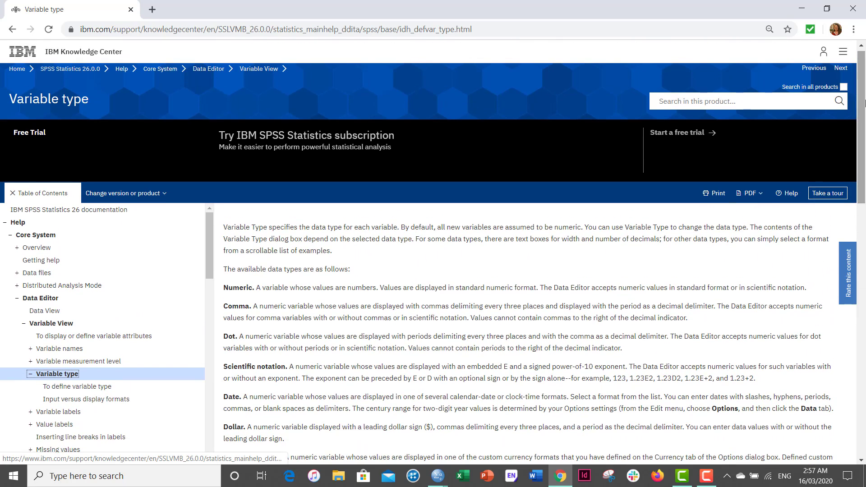